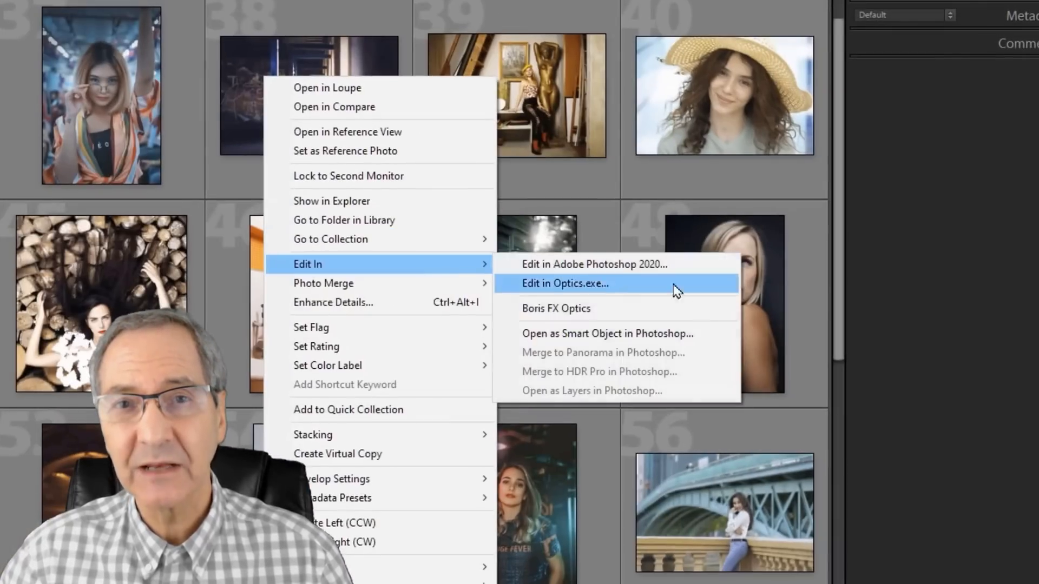
- Open the Lightroom photo in Boris FX Optics, apply S_FreeLens and widen the alley-light glow
{"action": "left_click", "coordinate": [698, 317]}
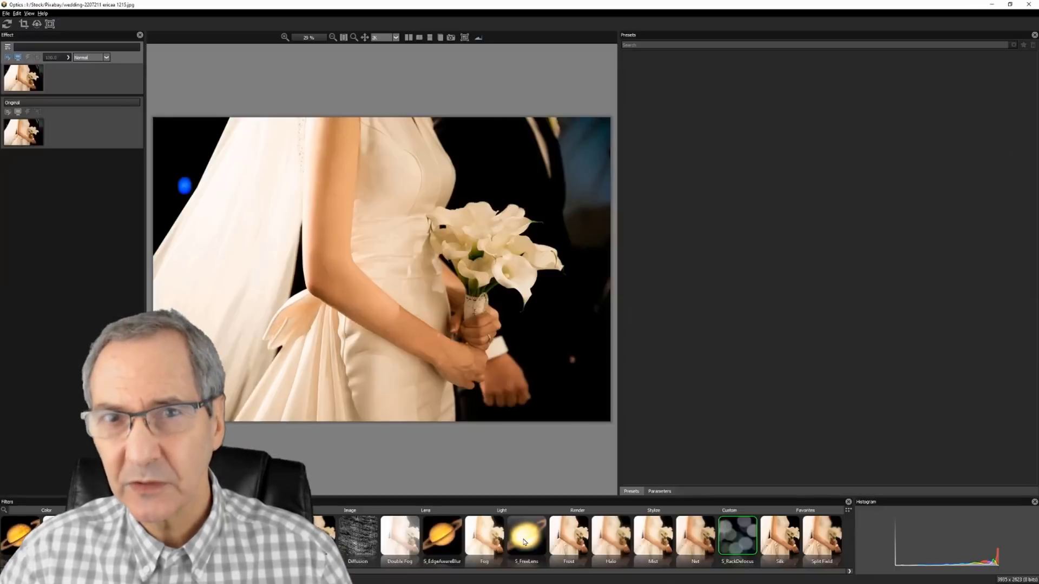
{"action": "left_click", "coordinate": [524, 538]}
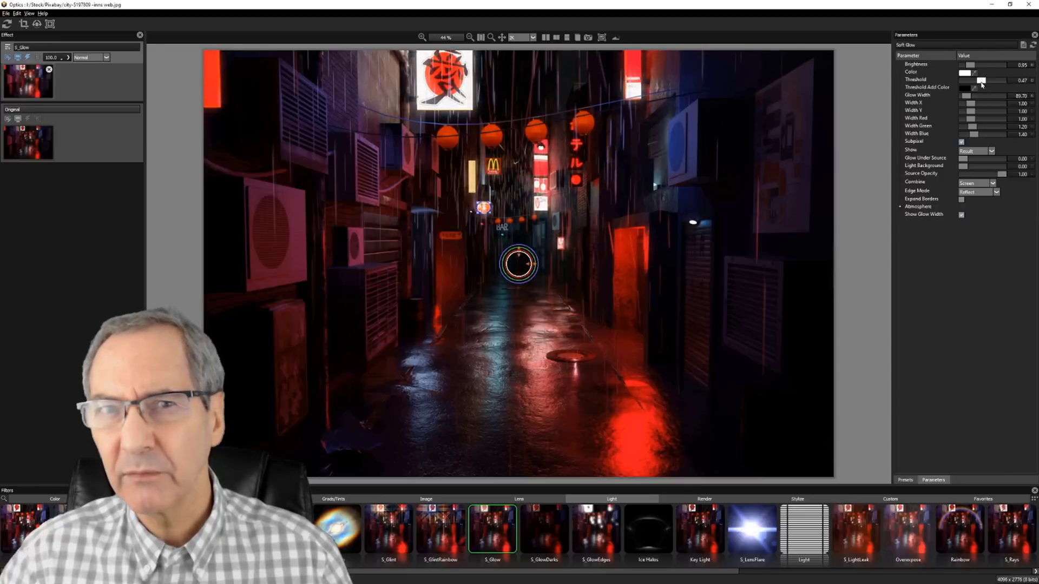
{"action": "left_click_drag", "start_coordinate": [969, 97], "coordinate": [991, 97]}
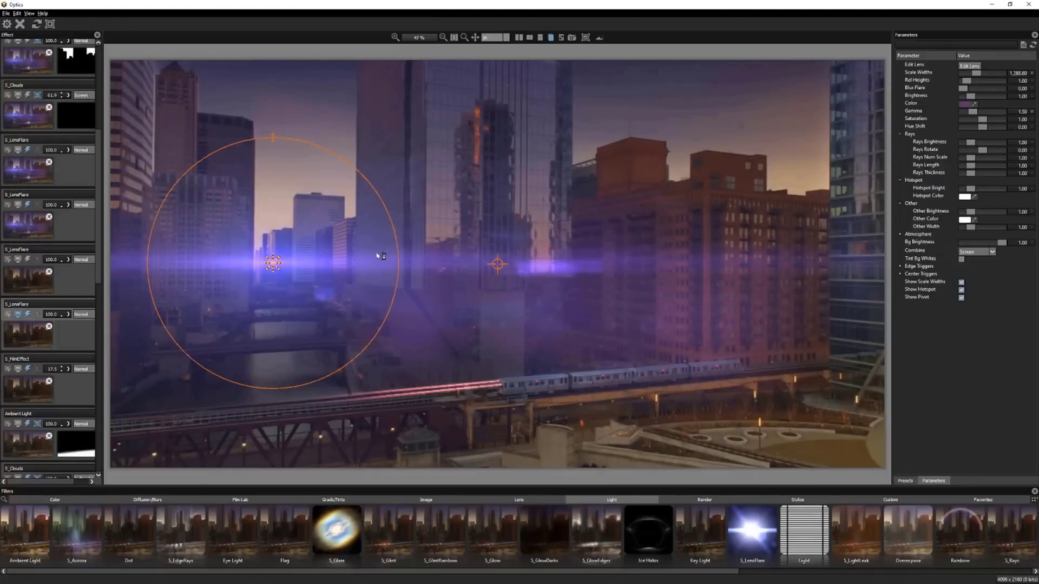
- Move the lens flare up and to the right on the canvas
{"action": "left_click_drag", "start_coordinate": [528, 309], "coordinate": [826, 184]}
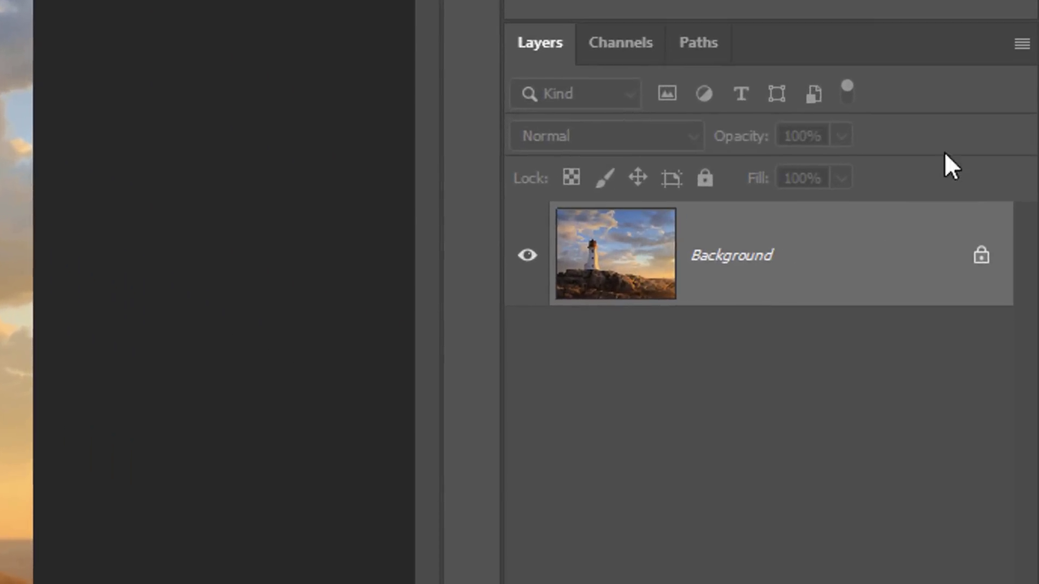
- Convert the lighthouse photo layer to a smart object, then go to the Filter menu
{"action": "left_click", "coordinate": [1022, 43]}
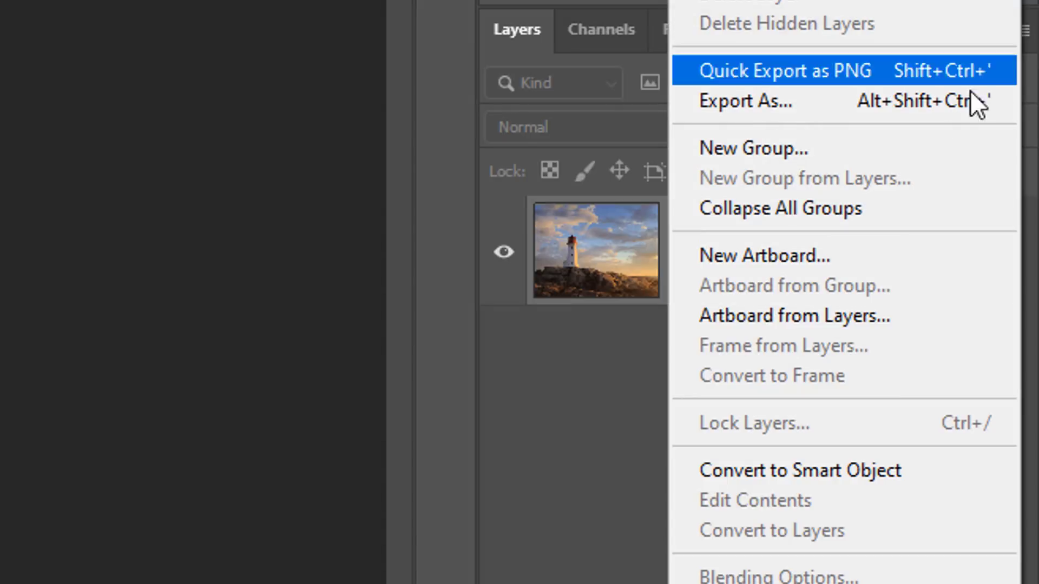
{"action": "left_click", "coordinate": [810, 470]}
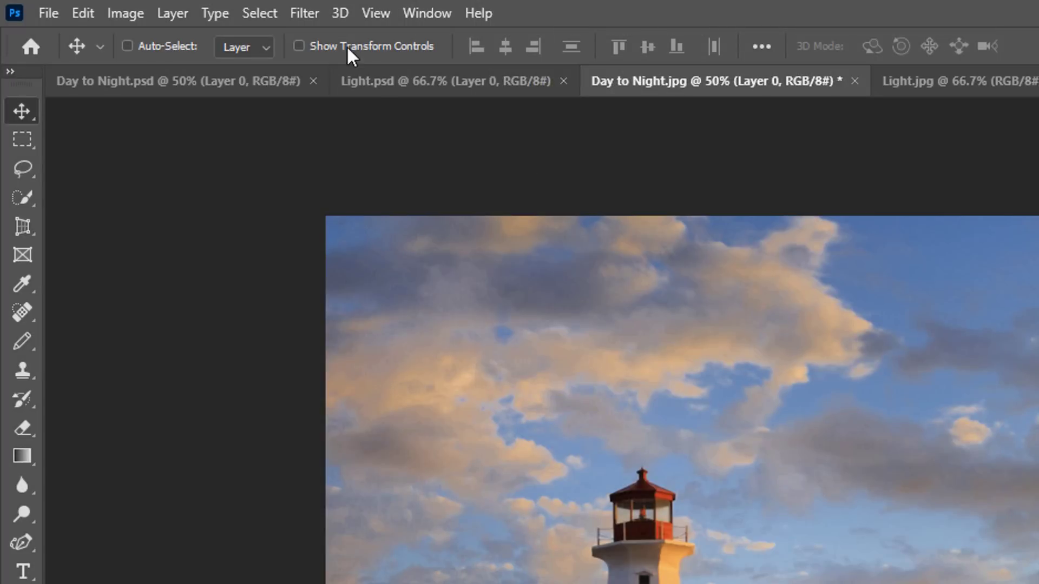
{"action": "left_click", "coordinate": [304, 13]}
{"action": "mouse_move", "coordinate": [323, 487]}
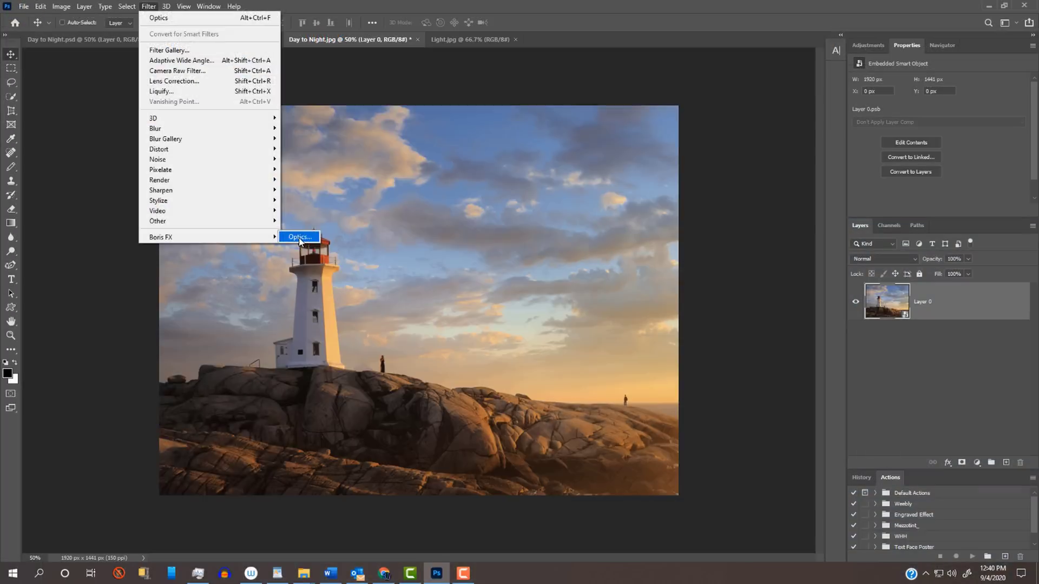
- Launch Optics on the lighthouse photo and apply the Day for Night 6 preset
{"action": "left_click", "coordinate": [606, 485]}
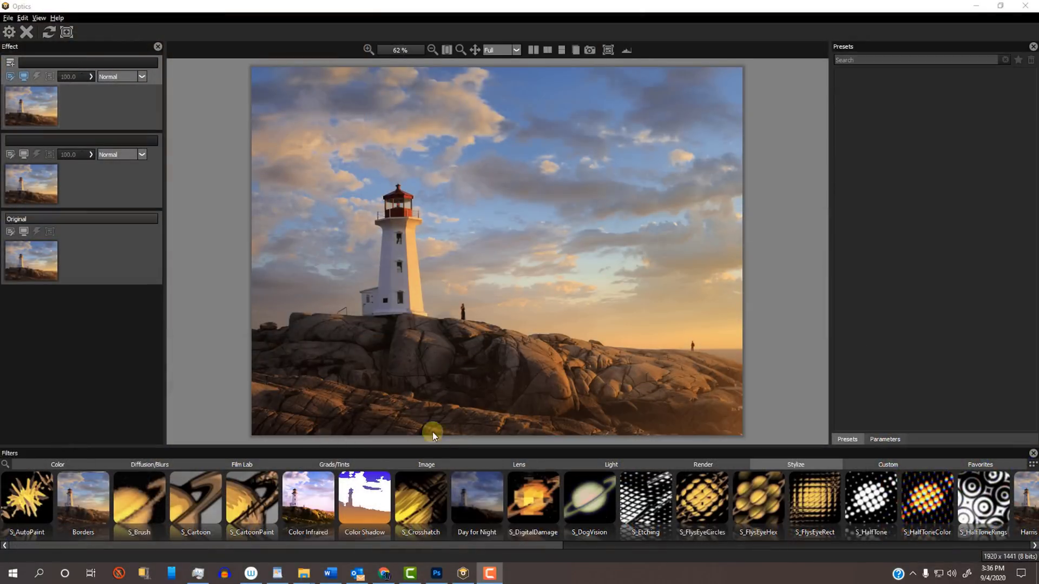
{"action": "left_click", "coordinate": [473, 493]}
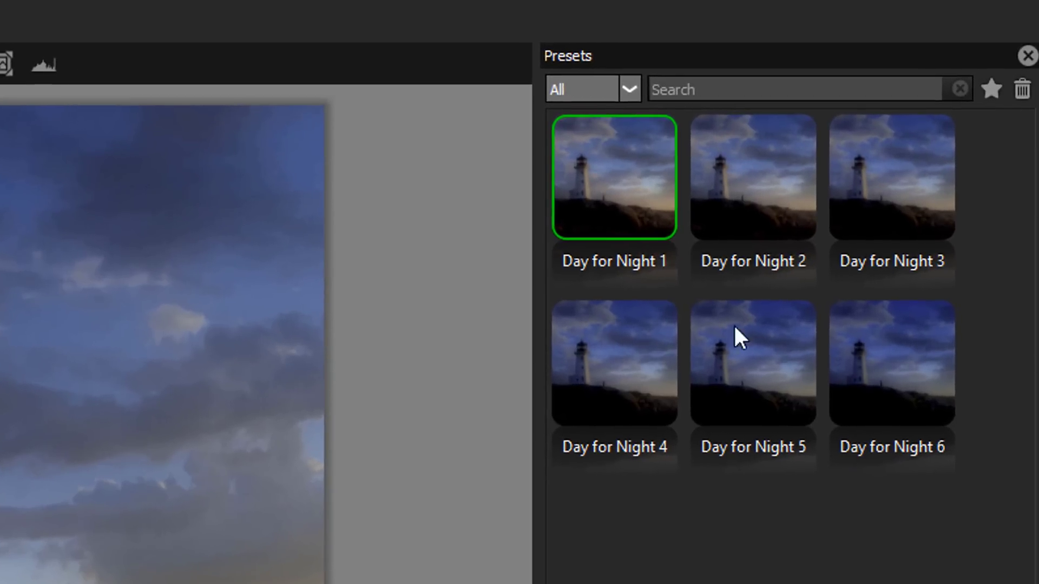
{"action": "left_click", "coordinate": [879, 362]}
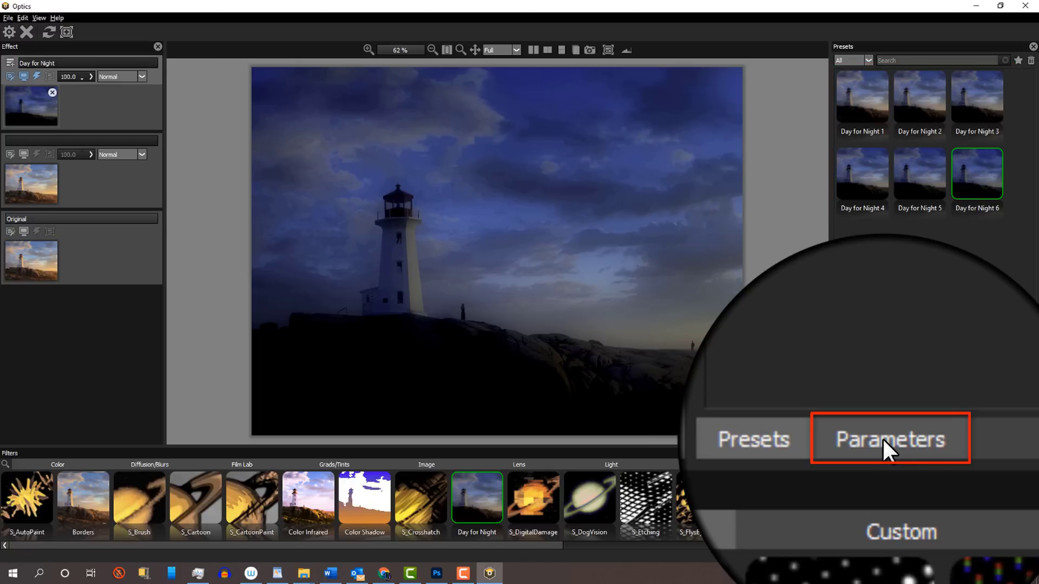
- Set the Day for Night Diffusion Blur to 0 in Parameters
{"action": "left_click", "coordinate": [883, 438]}
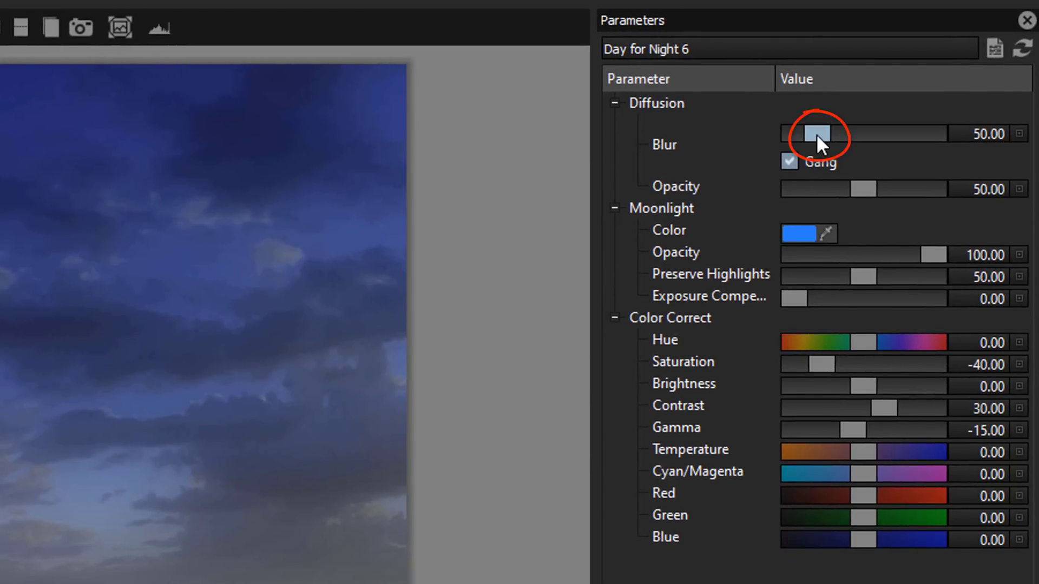
{"action": "left_click_drag", "start_coordinate": [815, 134], "coordinate": [763, 134]}
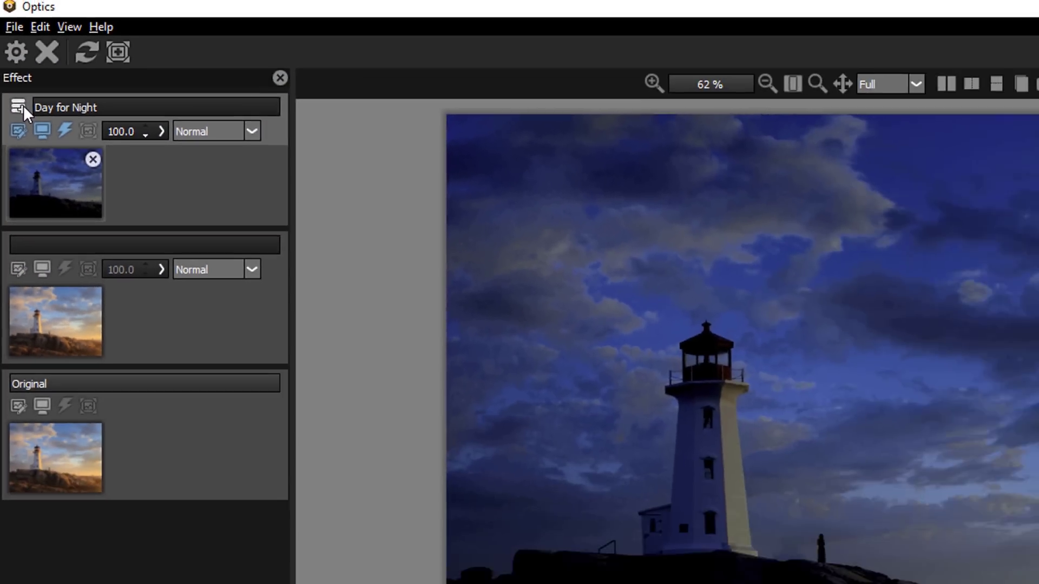
- On a new layer, apply S_LensFlare and drag its centre and reflections onto the lighthouse lamp
{"action": "left_click", "coordinate": [43, 172]}
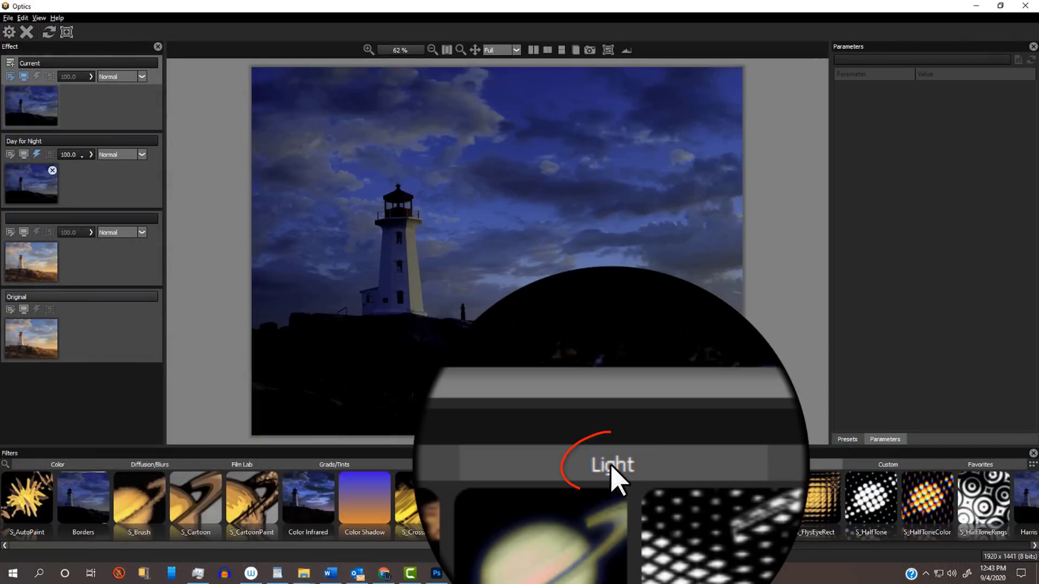
{"action": "left_click", "coordinate": [616, 463]}
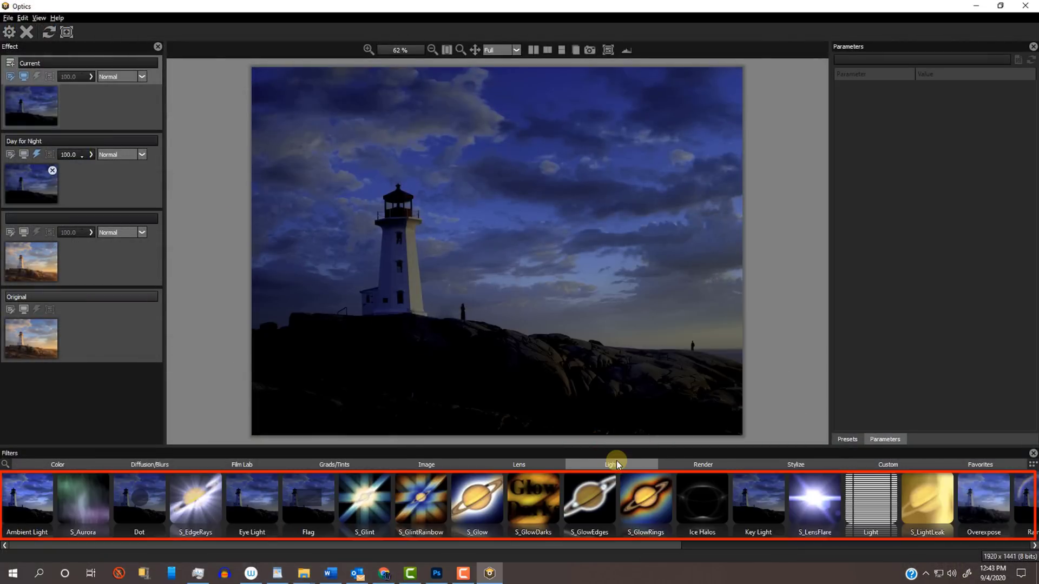
{"action": "left_click", "coordinate": [812, 501]}
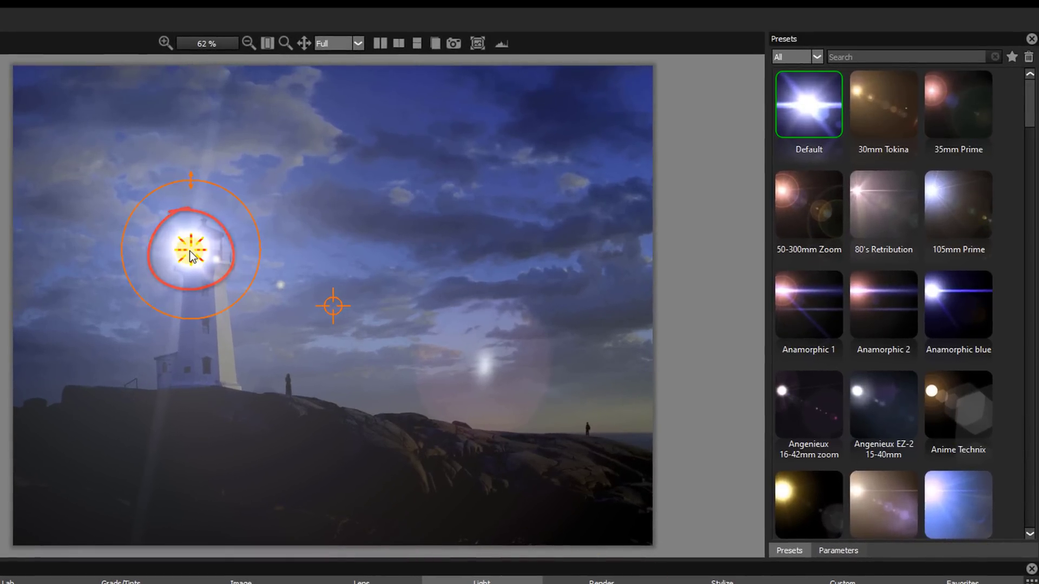
{"action": "left_click_drag", "start_coordinate": [190, 251], "coordinate": [212, 256]}
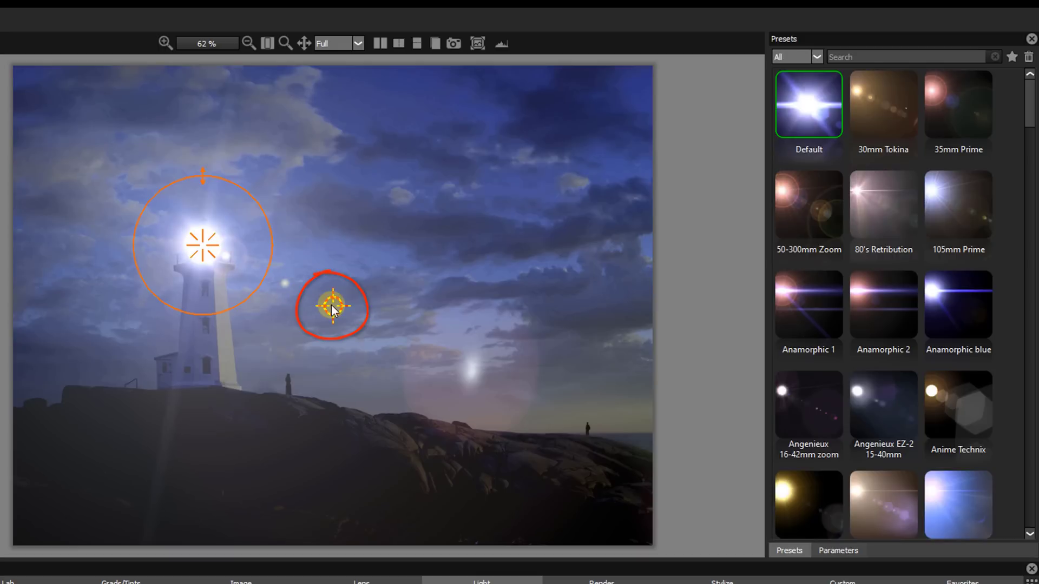
{"action": "left_click_drag", "start_coordinate": [333, 309], "coordinate": [374, 325]}
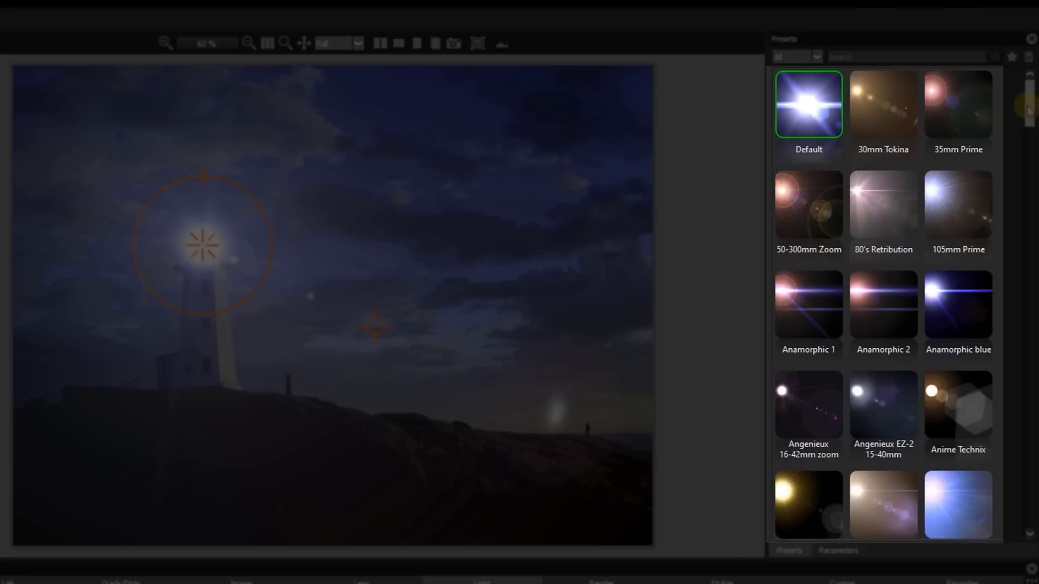
{"action": "mouse_move", "coordinate": [1028, 108]}
{"action": "left_mouse_down"}
{"action": "mouse_move", "coordinate": [1022, 145]}
{"action": "mouse_move", "coordinate": [1019, 108]}
{"action": "left_mouse_up"}
- Switch the flare to the Apollo Govada preset and resize it around the lamp
{"action": "left_click", "coordinate": [802, 293]}
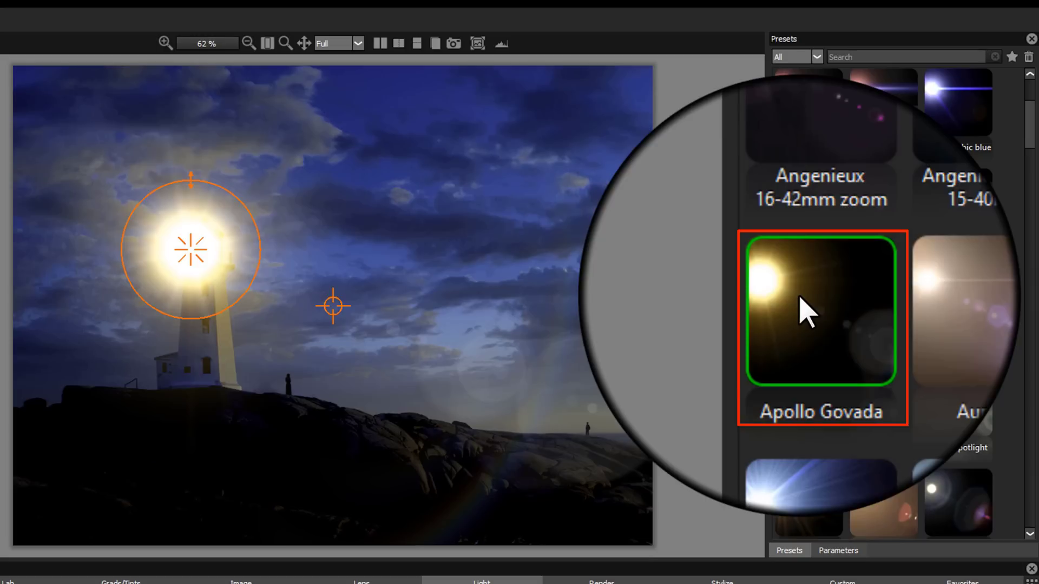
{"action": "left_click", "coordinate": [838, 550]}
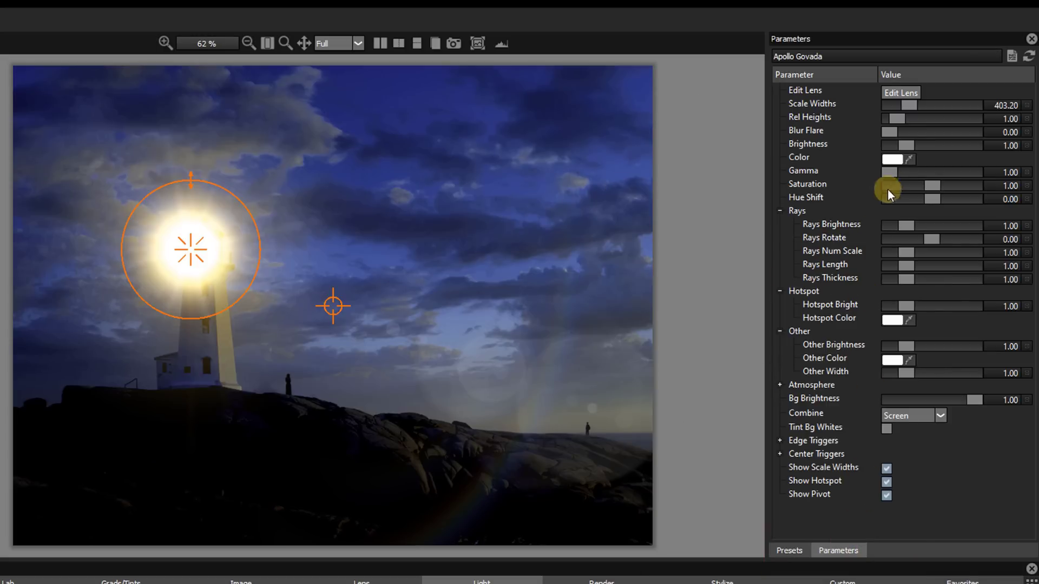
{"action": "left_click_drag", "start_coordinate": [907, 105], "coordinate": [893, 106]}
{"action": "left_click_drag", "start_coordinate": [195, 252], "coordinate": [208, 250]}
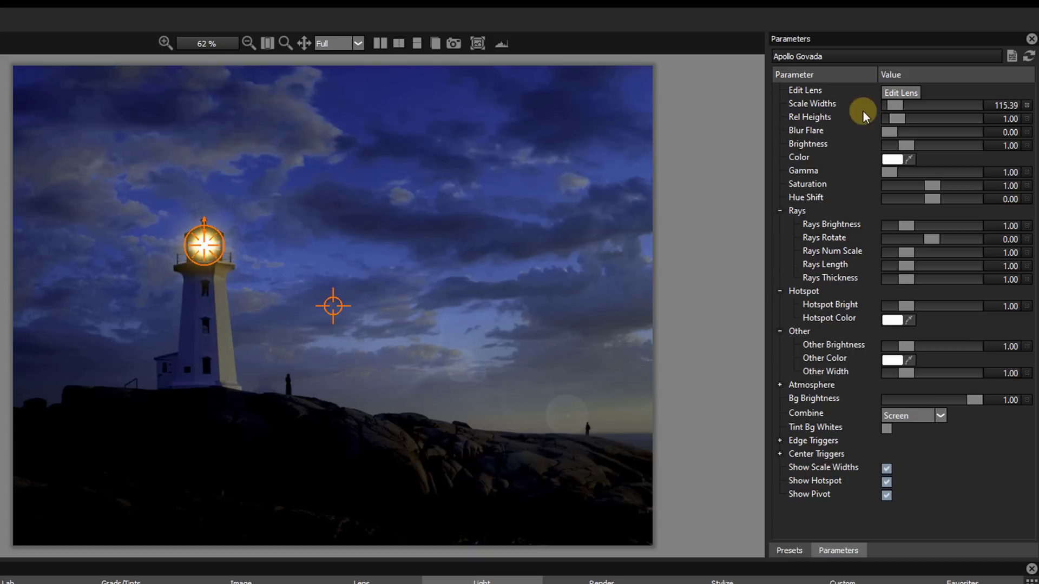
{"action": "left_click_drag", "start_coordinate": [895, 107], "coordinate": [904, 106]}
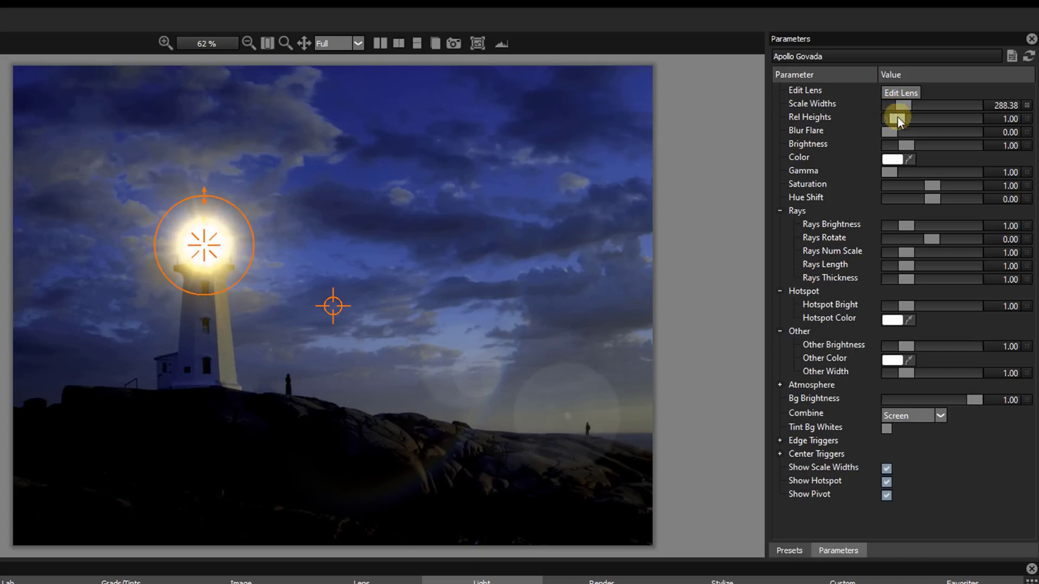
- Dim flare brightness to 0.58, keep the rays count at 1.00 and lengthen rays to 3.35
{"action": "left_click_drag", "start_coordinate": [905, 145], "coordinate": [898, 144]}
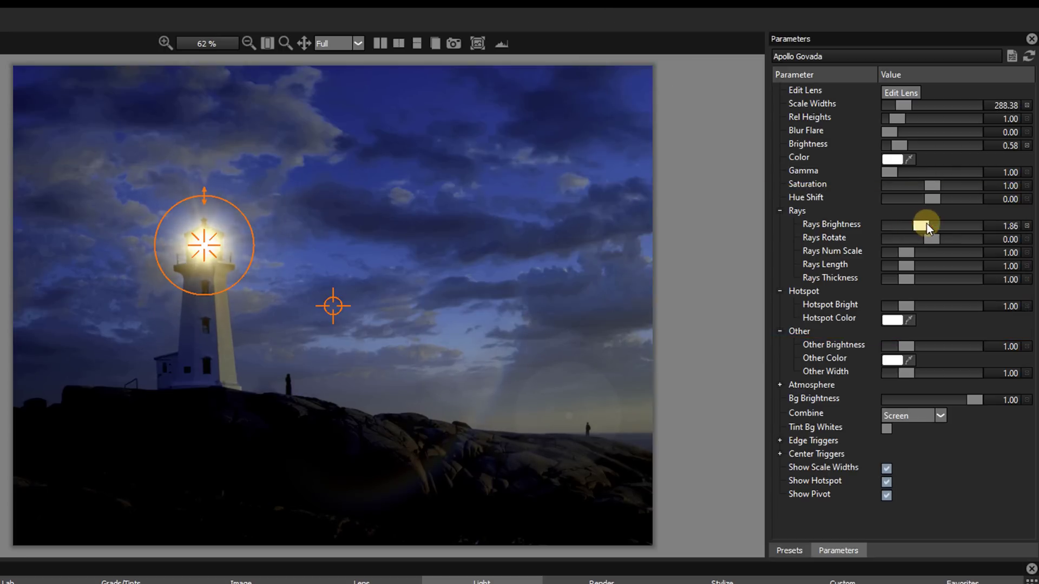
{"action": "mouse_move", "coordinate": [925, 223]}
{"action": "left_mouse_down"}
{"action": "mouse_move", "coordinate": [945, 222]}
{"action": "mouse_move", "coordinate": [888, 223]}
{"action": "mouse_move", "coordinate": [930, 224]}
{"action": "mouse_move", "coordinate": [921, 248]}
{"action": "mouse_move", "coordinate": [953, 247]}
{"action": "left_mouse_up"}
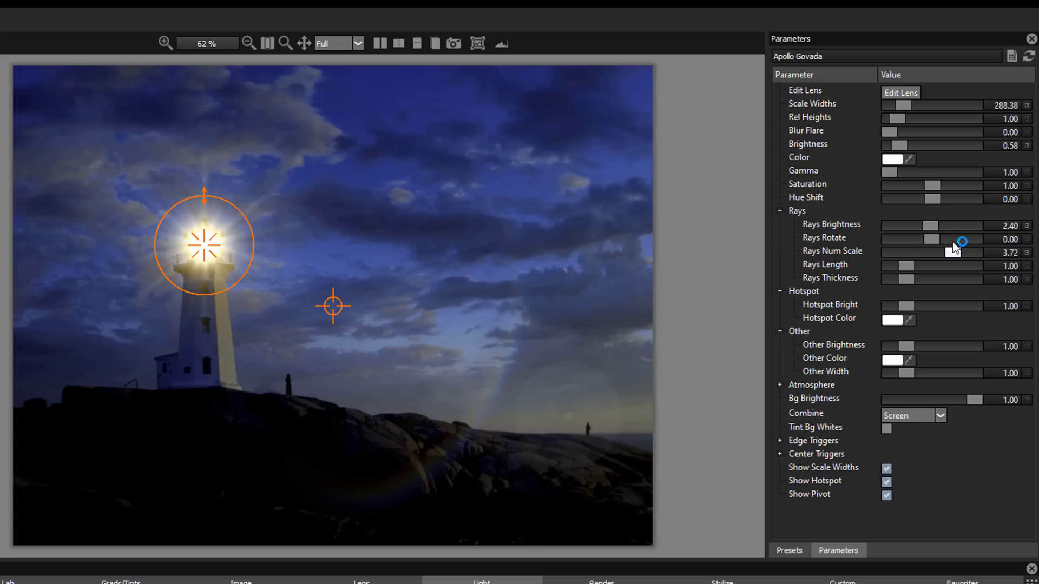
{"action": "key", "text": "ctrl+z"}
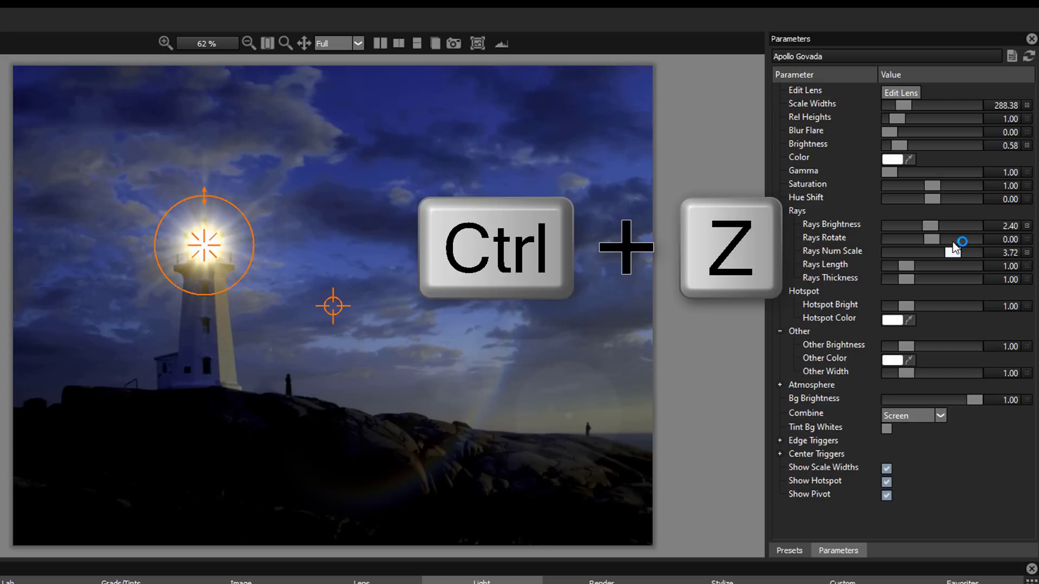
{"action": "left_click", "coordinate": [949, 243]}
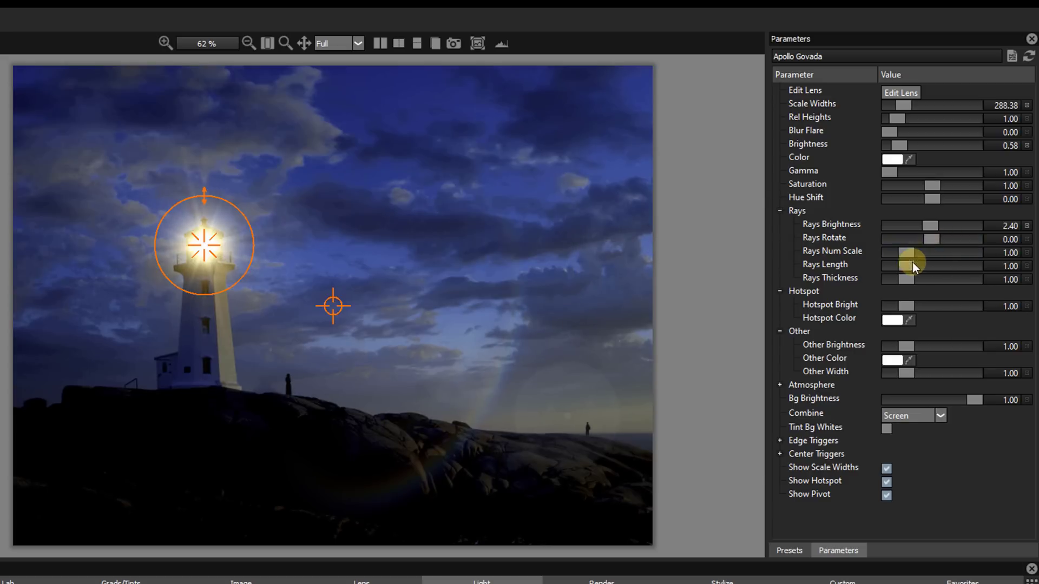
{"action": "left_click_drag", "start_coordinate": [906, 265], "coordinate": [944, 265]}
{"action": "key", "text": "z"}
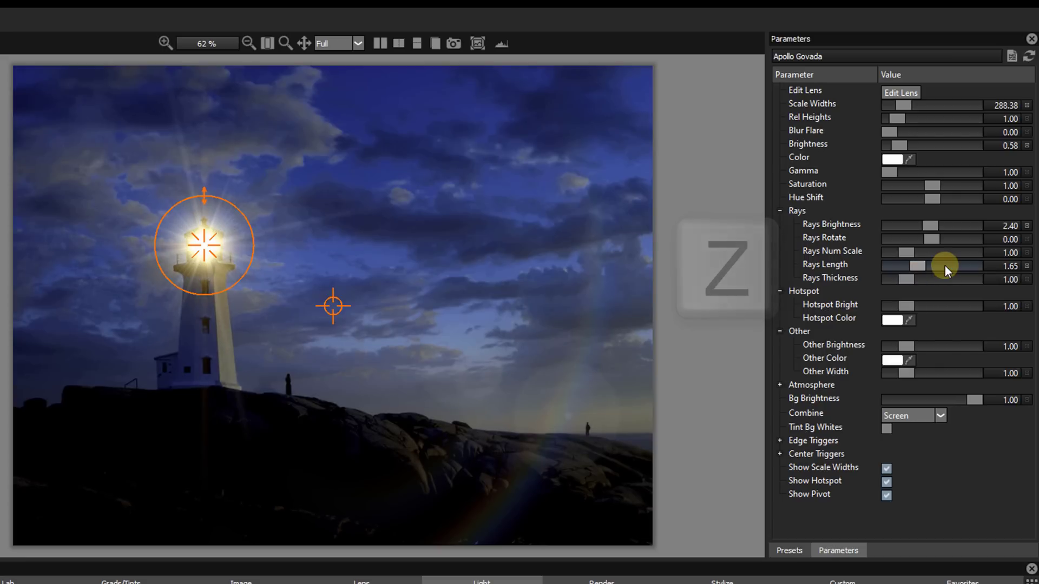
- Lower Rays Brightness to 1.36 and Hotspot Bright to 0.70, and raise Other Brightness to 2.02
{"action": "left_click_drag", "start_coordinate": [929, 226], "coordinate": [912, 224]}
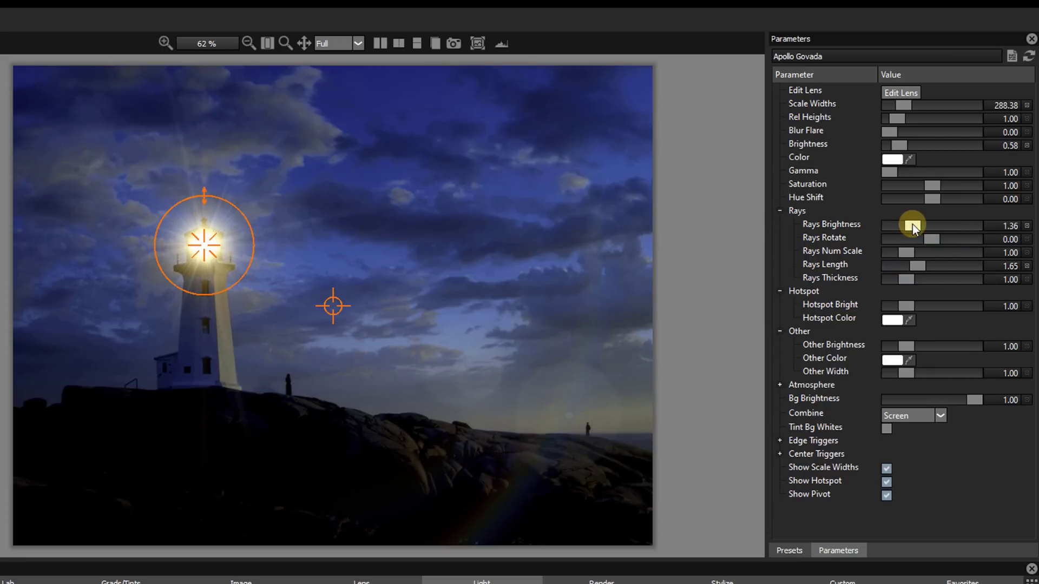
{"action": "left_click_drag", "start_coordinate": [909, 306], "coordinate": [904, 304]}
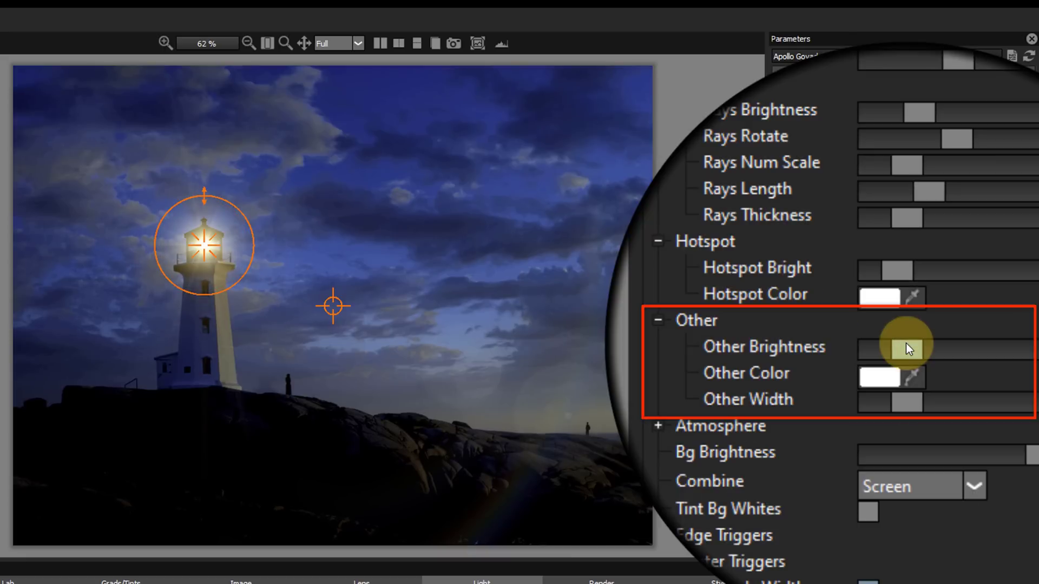
{"action": "left_click_drag", "start_coordinate": [905, 344], "coordinate": [924, 327]}
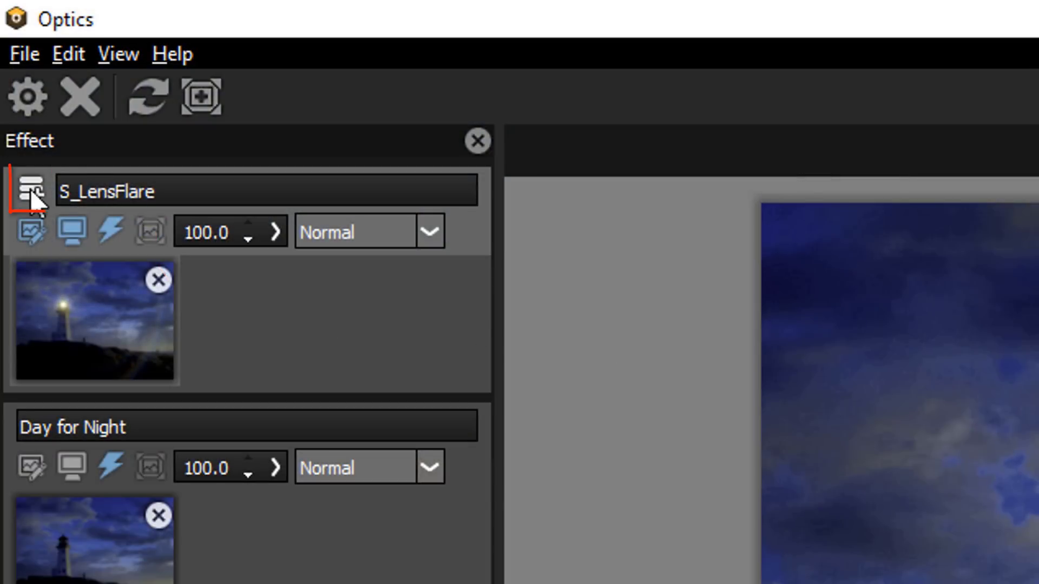
- Add a new layer and apply S_Luna with the Full Moon preset
{"action": "left_click", "coordinate": [30, 189]}
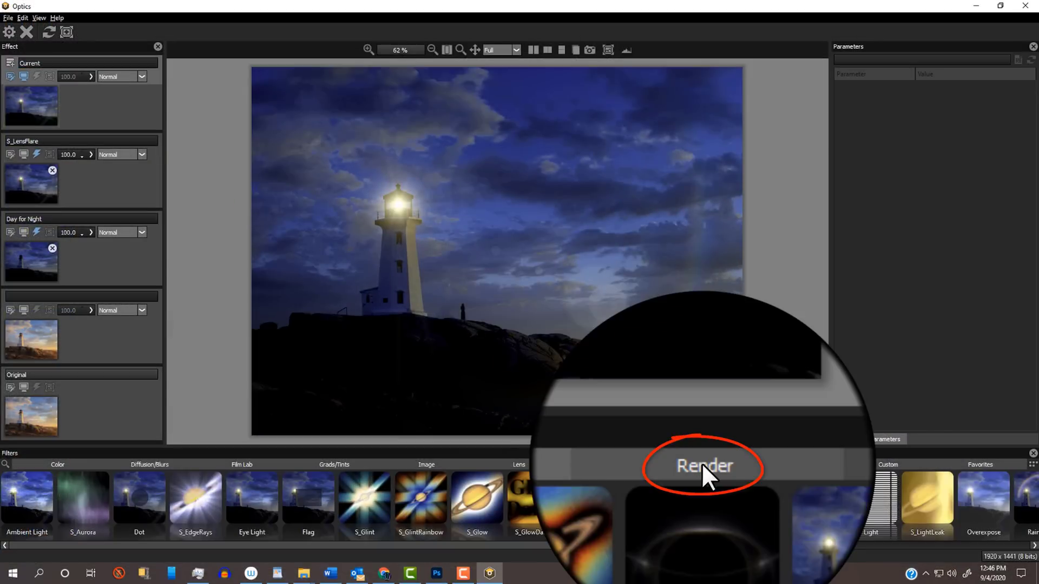
{"action": "left_click", "coordinate": [702, 464]}
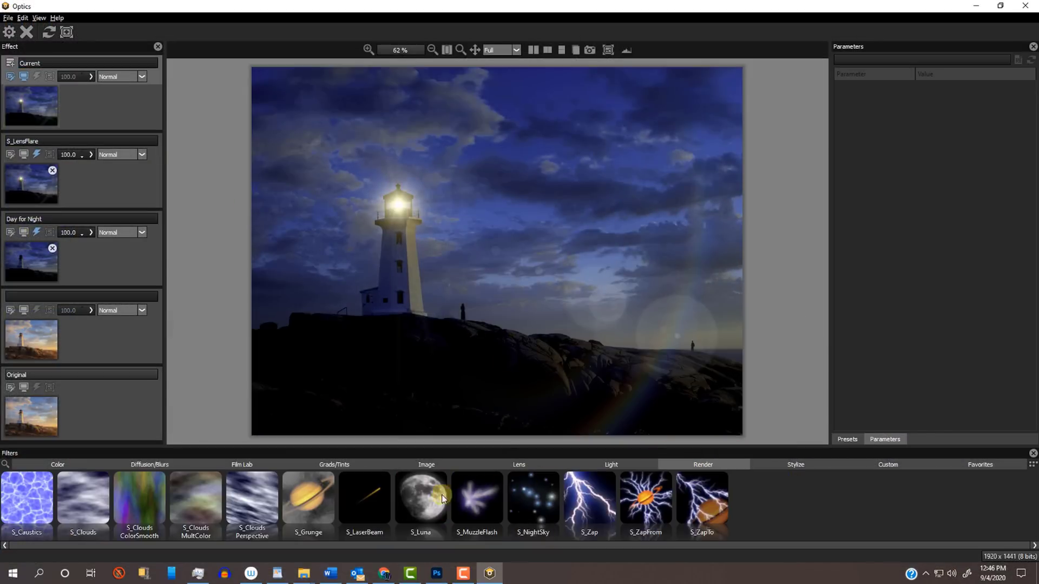
{"action": "left_click", "coordinate": [425, 495]}
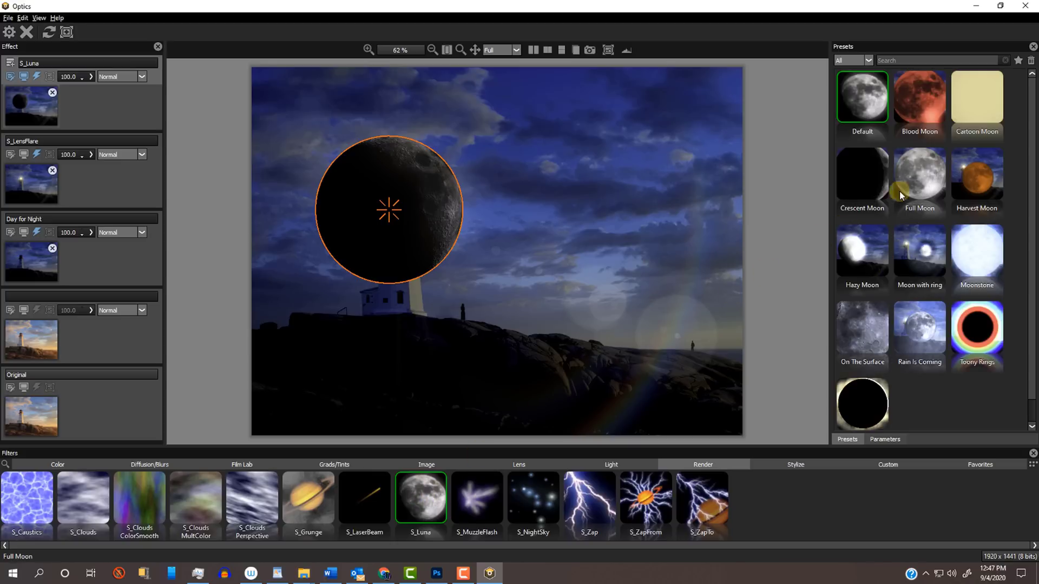
{"action": "left_click", "coordinate": [902, 187]}
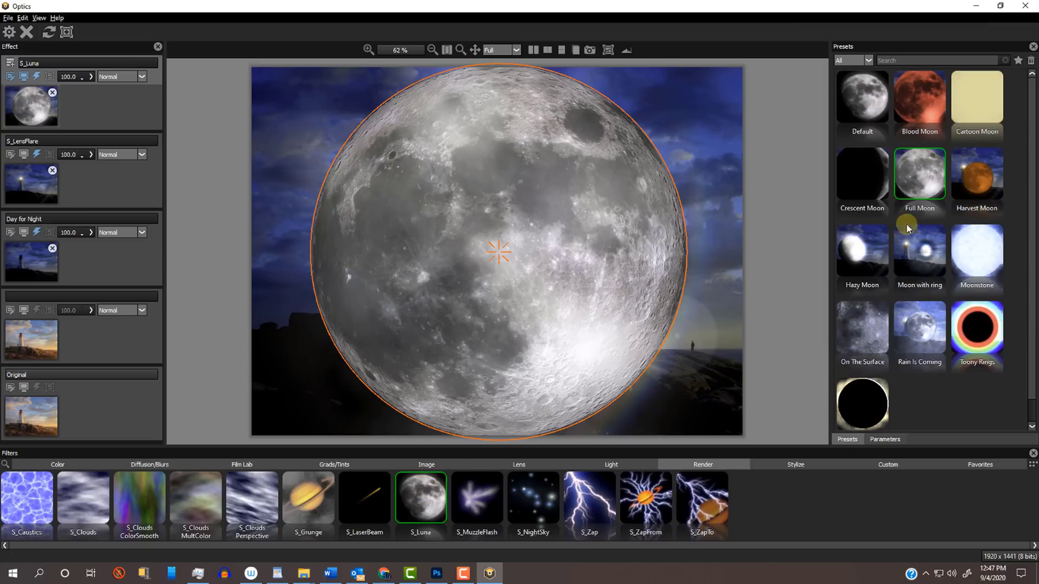
{"action": "left_click", "coordinate": [886, 439]}
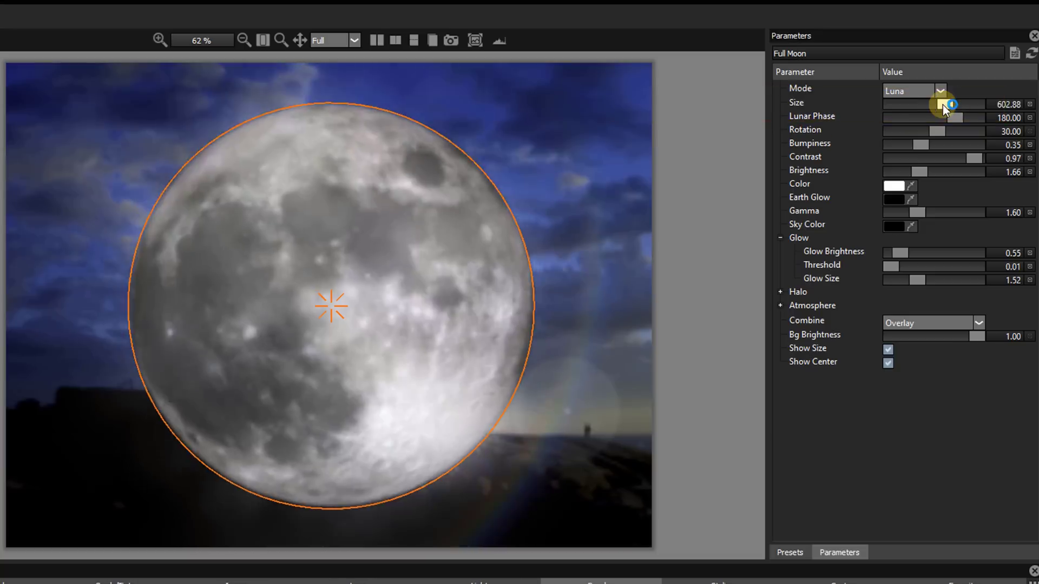
- Shrink the moon, place it in the upper-right sky, hide its overlays and set Contrast to 0.82
{"action": "left_click_drag", "start_coordinate": [942, 105], "coordinate": [898, 105]}
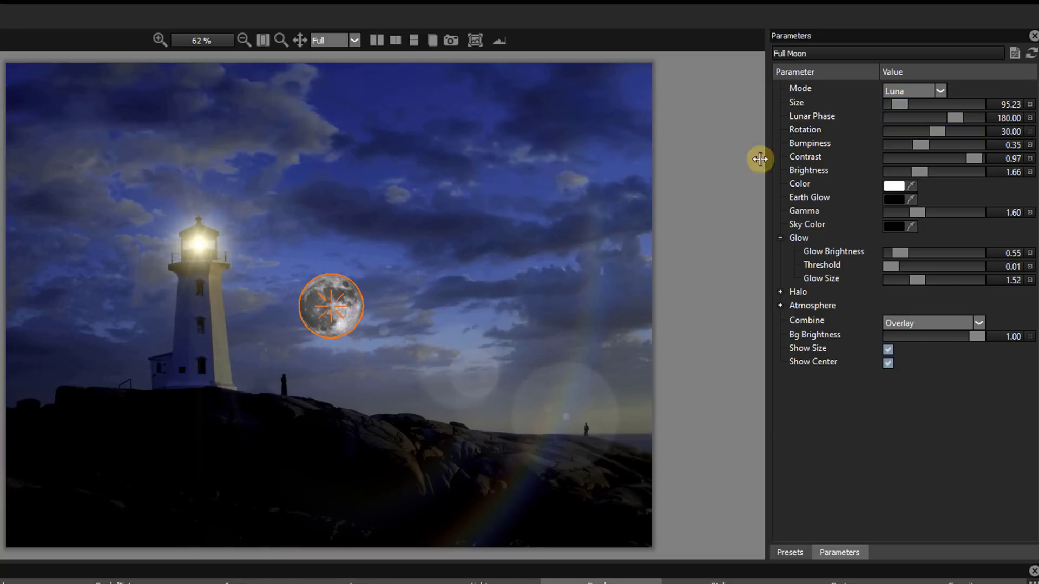
{"action": "left_click_drag", "start_coordinate": [331, 305], "coordinate": [515, 185]}
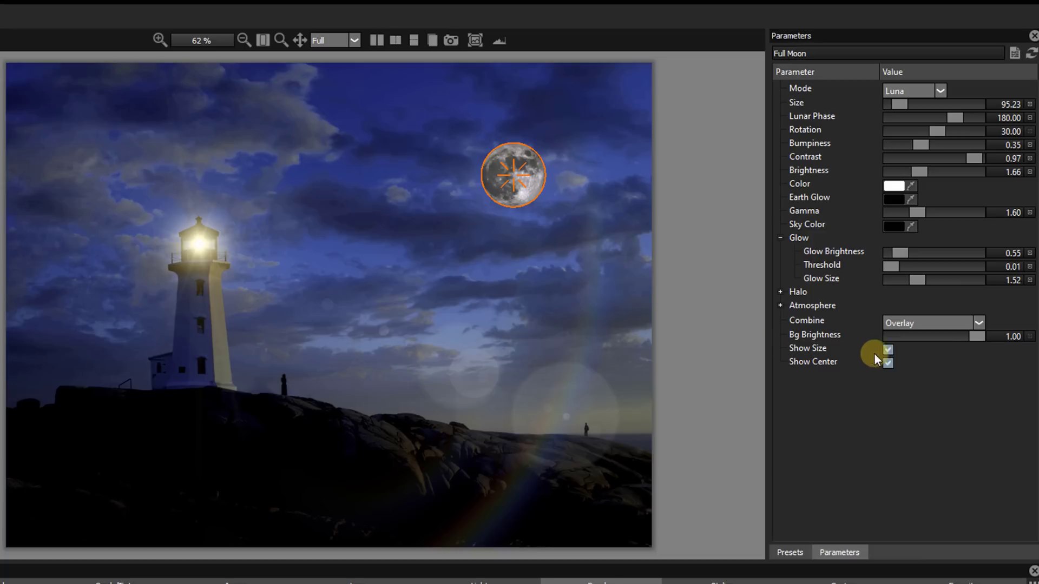
{"action": "left_click", "coordinate": [888, 350]}
{"action": "left_click", "coordinate": [888, 362]}
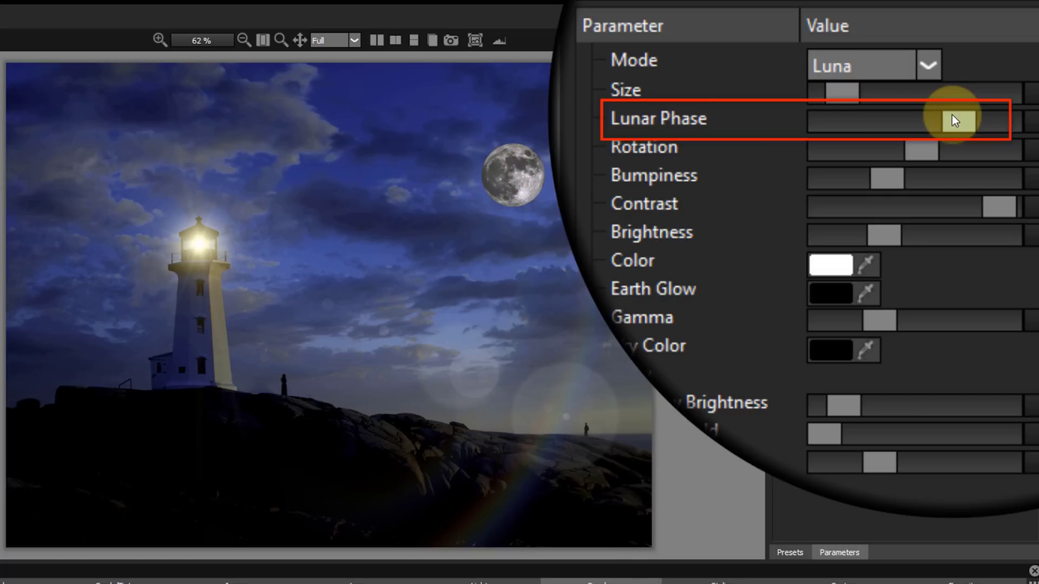
{"action": "mouse_move", "coordinate": [950, 119]}
{"action": "left_mouse_down"}
{"action": "mouse_move", "coordinate": [934, 116]}
{"action": "mouse_move", "coordinate": [969, 116]}
{"action": "mouse_move", "coordinate": [958, 116]}
{"action": "left_mouse_up"}
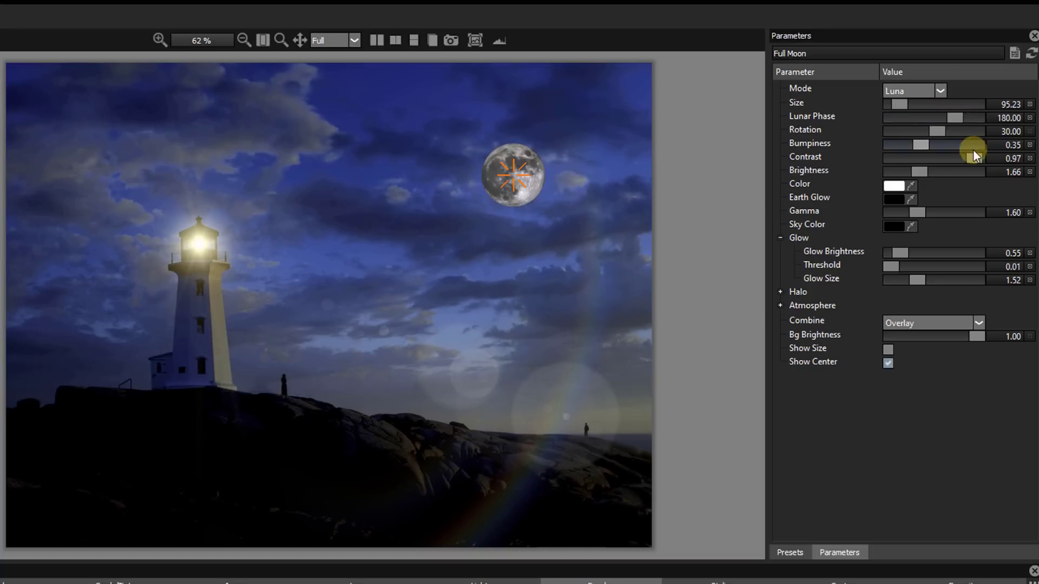
{"action": "left_click_drag", "start_coordinate": [972, 149], "coordinate": [961, 160]}
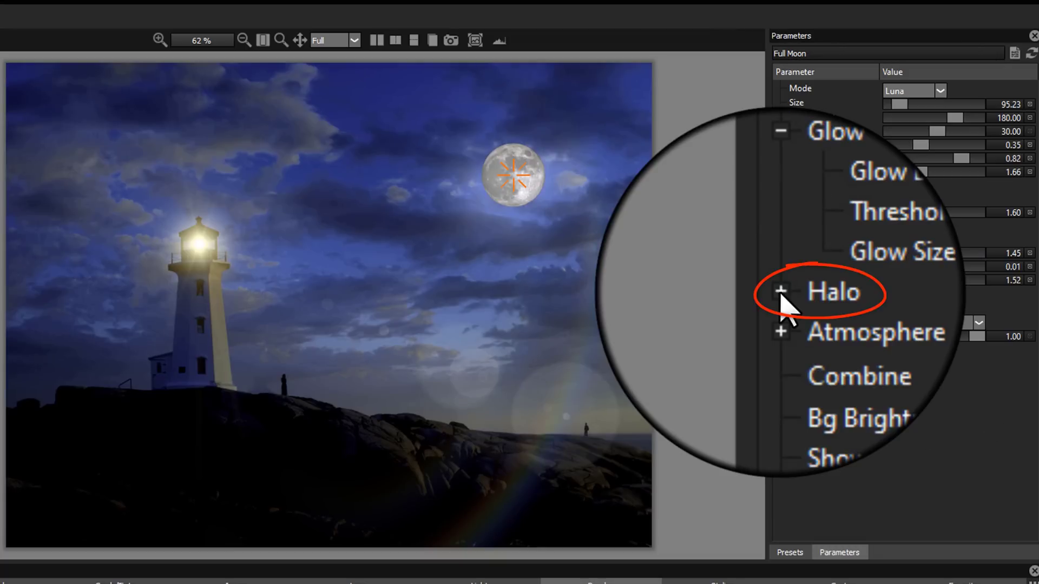
- Set Halo Brightness 0.07 and Halo Rel Size 1.94, and lower Glow Brightness to 0.62
{"action": "left_click", "coordinate": [782, 295]}
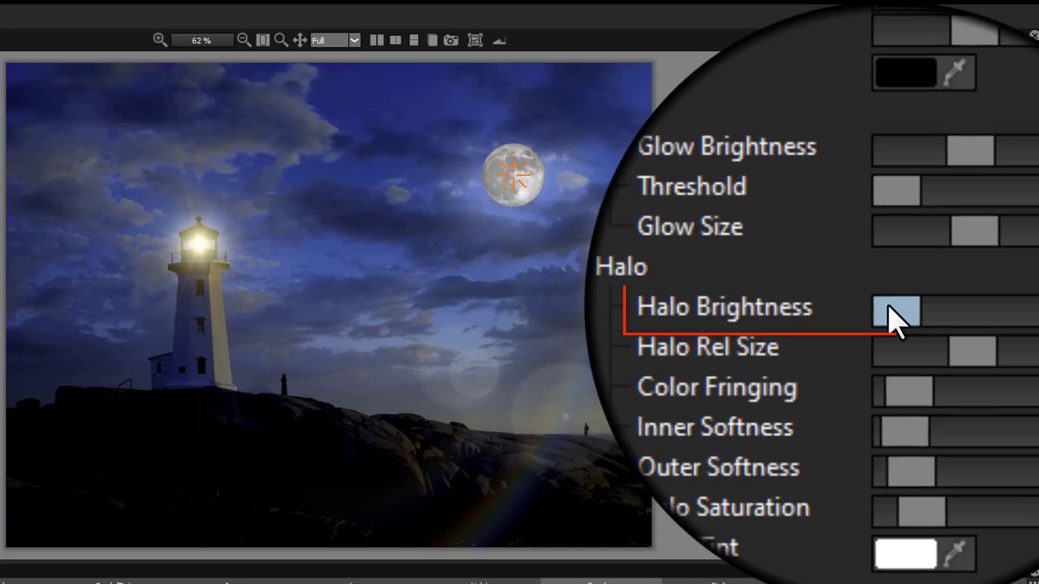
{"action": "left_click_drag", "start_coordinate": [896, 307], "coordinate": [906, 361]}
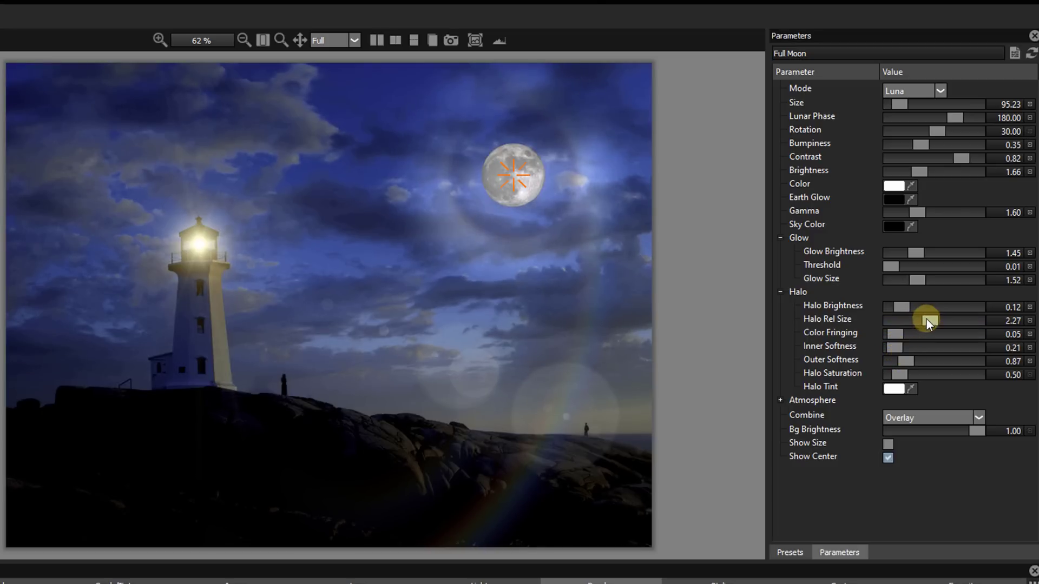
{"action": "scroll", "coordinate": [928, 317], "scroll_direction": "up", "scroll_amount": 3}
{"action": "scroll", "coordinate": [899, 308], "scroll_direction": "down", "scroll_amount": 3}
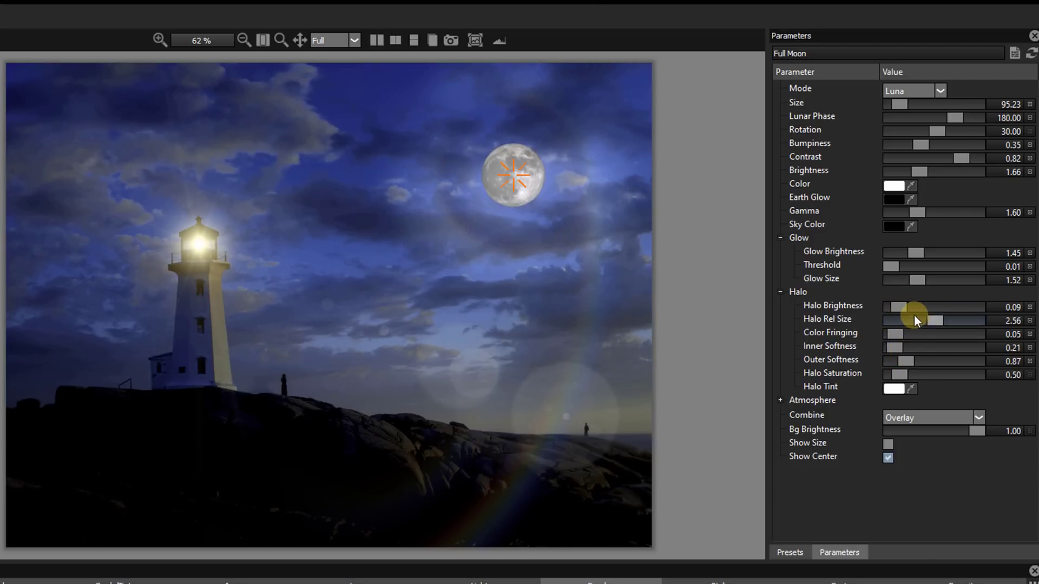
{"action": "scroll", "coordinate": [928, 320], "scroll_direction": "down", "scroll_amount": 6}
{"action": "scroll", "coordinate": [899, 309], "scroll_direction": "down", "scroll_amount": 2}
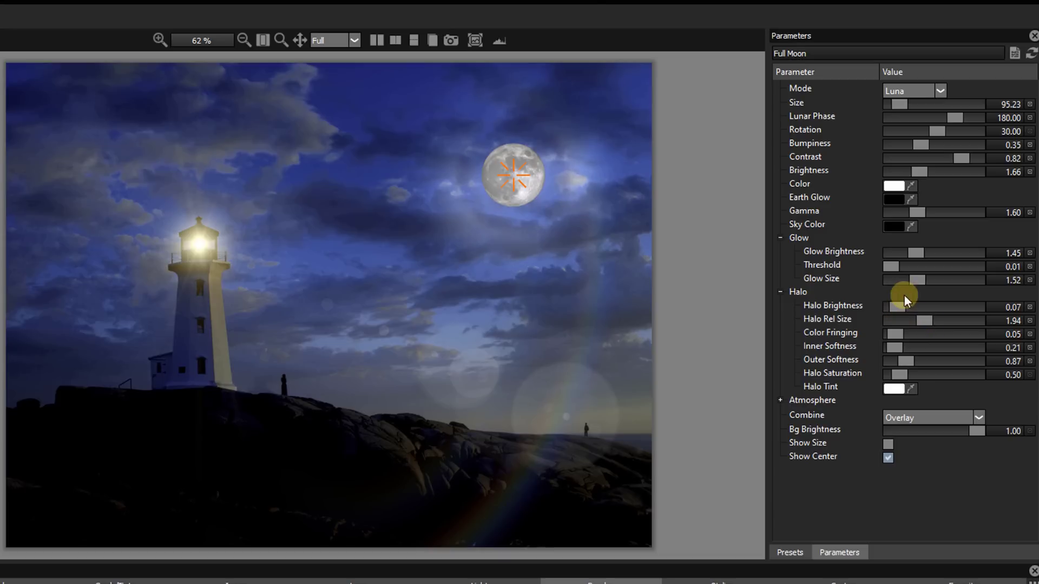
{"action": "left_click_drag", "start_coordinate": [913, 252], "coordinate": [904, 254]}
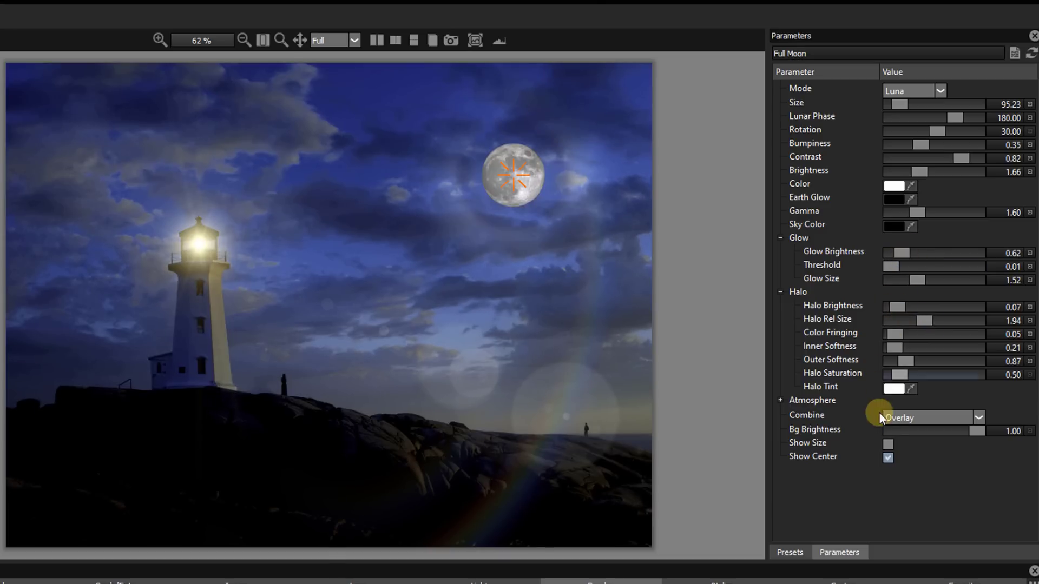
- Hide the moon's centre marker, compare against the original in split view, then return to single view
{"action": "left_click", "coordinate": [888, 457]}
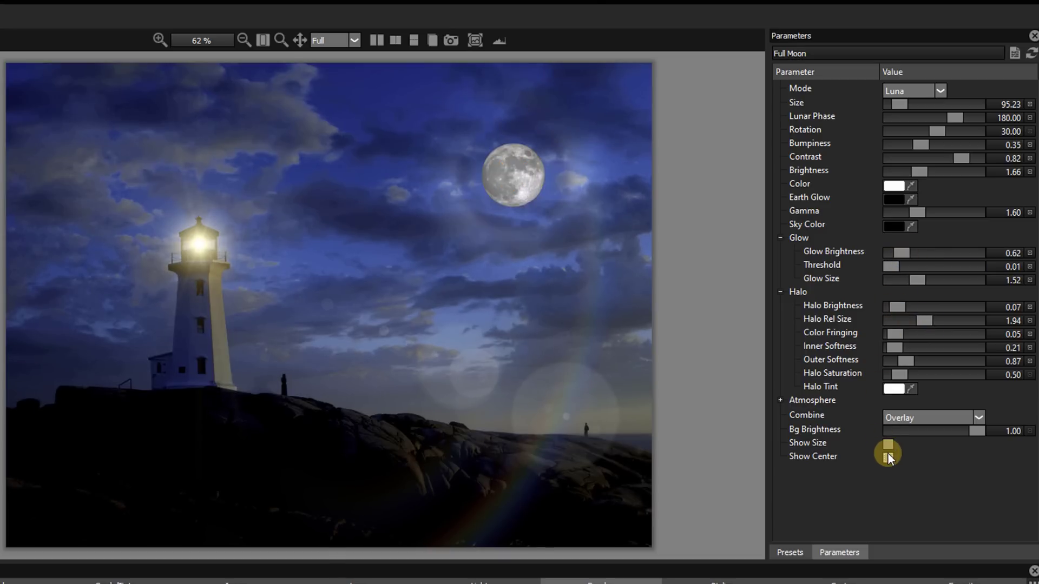
{"action": "left_click", "coordinate": [396, 40]}
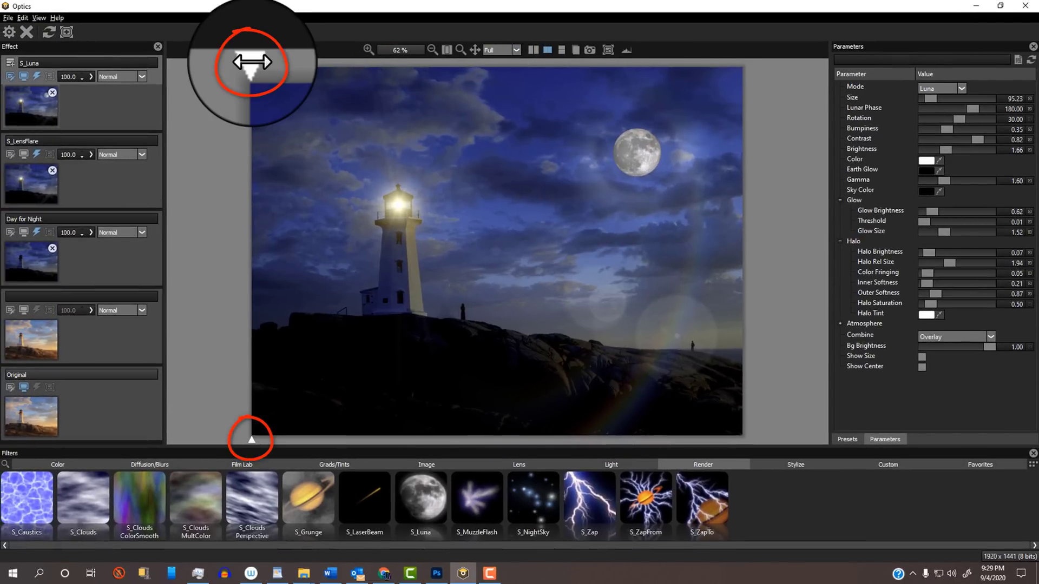
{"action": "mouse_move", "coordinate": [250, 63]}
{"action": "left_mouse_down"}
{"action": "mouse_move", "coordinate": [760, 61]}
{"action": "mouse_move", "coordinate": [227, 41]}
{"action": "mouse_move", "coordinate": [253, 98]}
{"action": "mouse_move", "coordinate": [222, 436]}
{"action": "mouse_move", "coordinate": [224, 43]}
{"action": "left_mouse_up"}
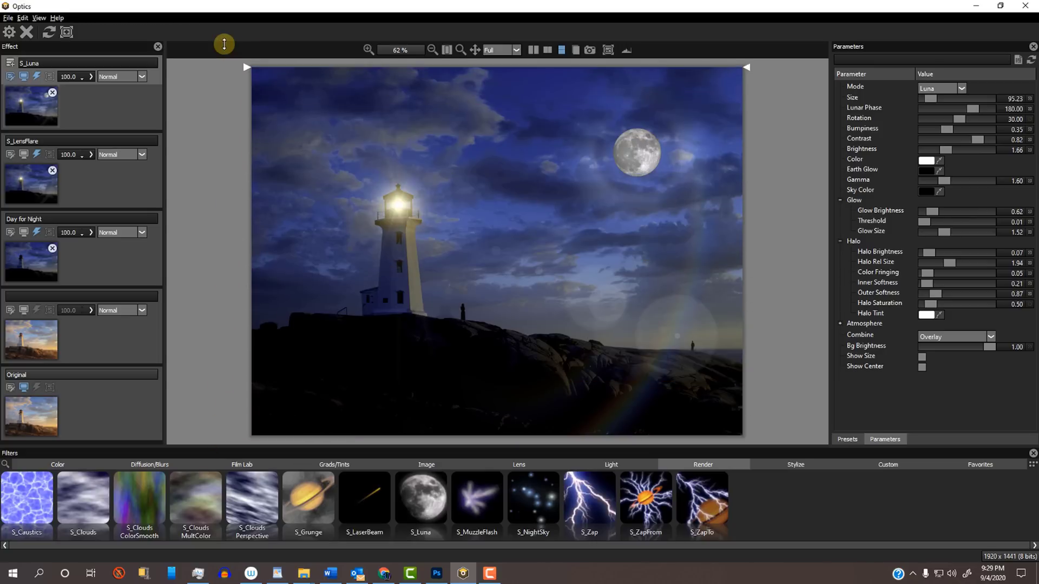
{"action": "left_click", "coordinate": [533, 50]}
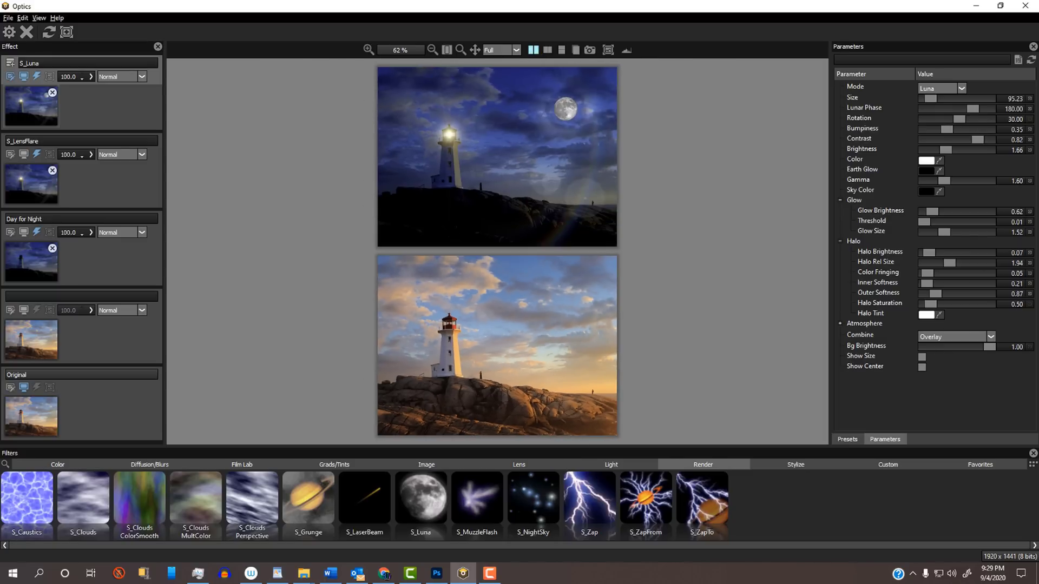
{"action": "left_click", "coordinate": [532, 50]}
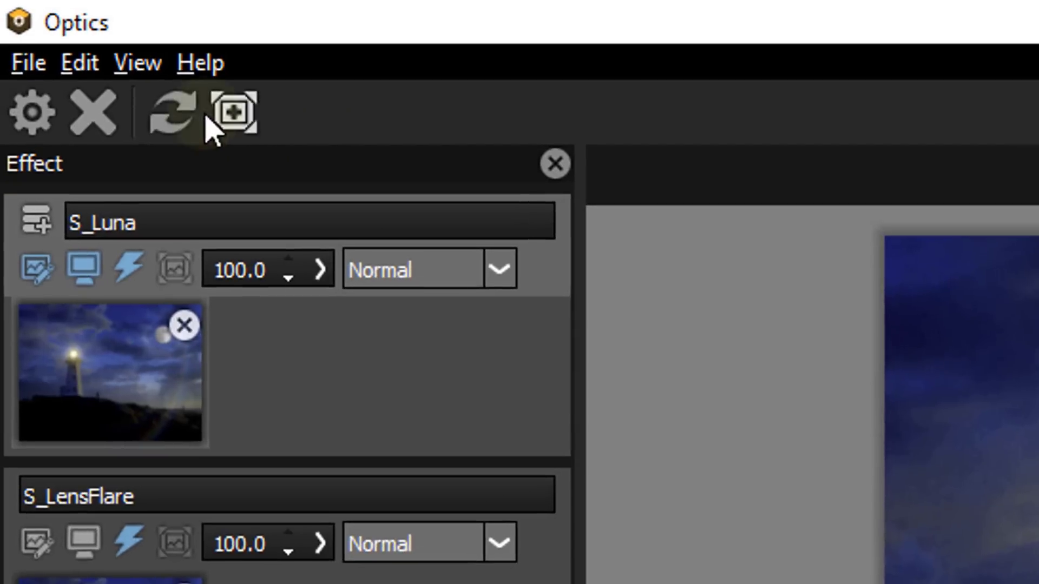
- Apply the earlier Optics effects in Photoshop and compare the filtered result with the original
{"action": "left_click", "coordinate": [37, 115]}
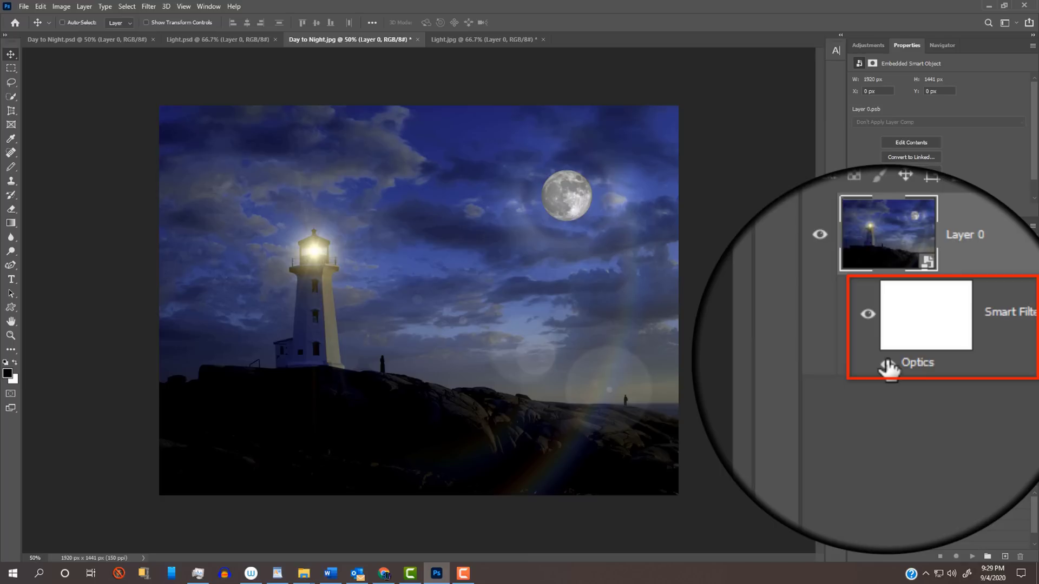
{"action": "left_click", "coordinate": [887, 365]}
{"action": "left_click", "coordinate": [888, 368]}
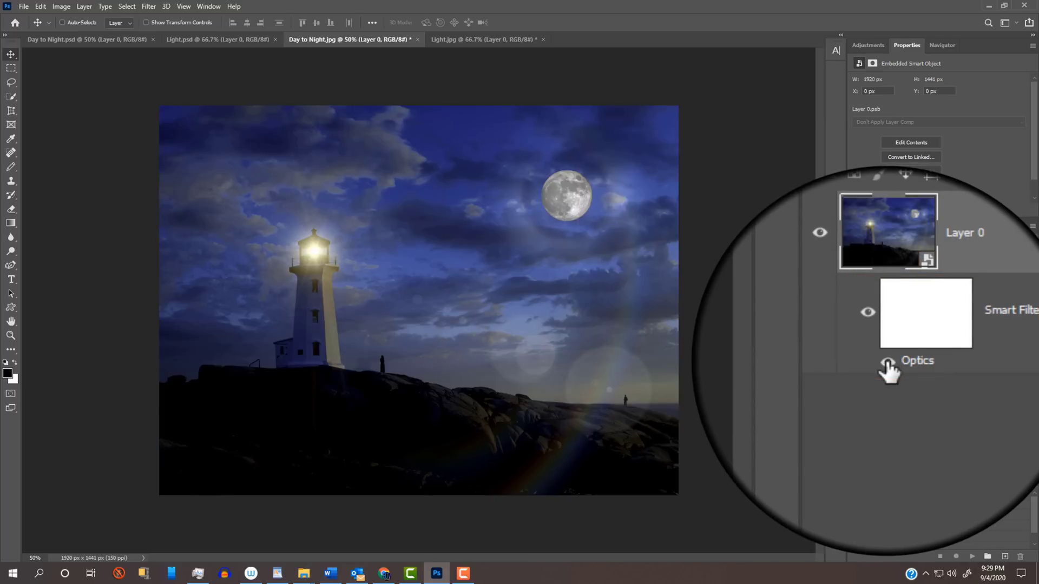
{"action": "left_click", "coordinate": [887, 362]}
{"action": "left_click", "coordinate": [887, 362]}
- Convert the Light.jpg portrait layer to a smart object and launch Boris FX Optics on it
{"action": "left_click", "coordinate": [482, 40]}
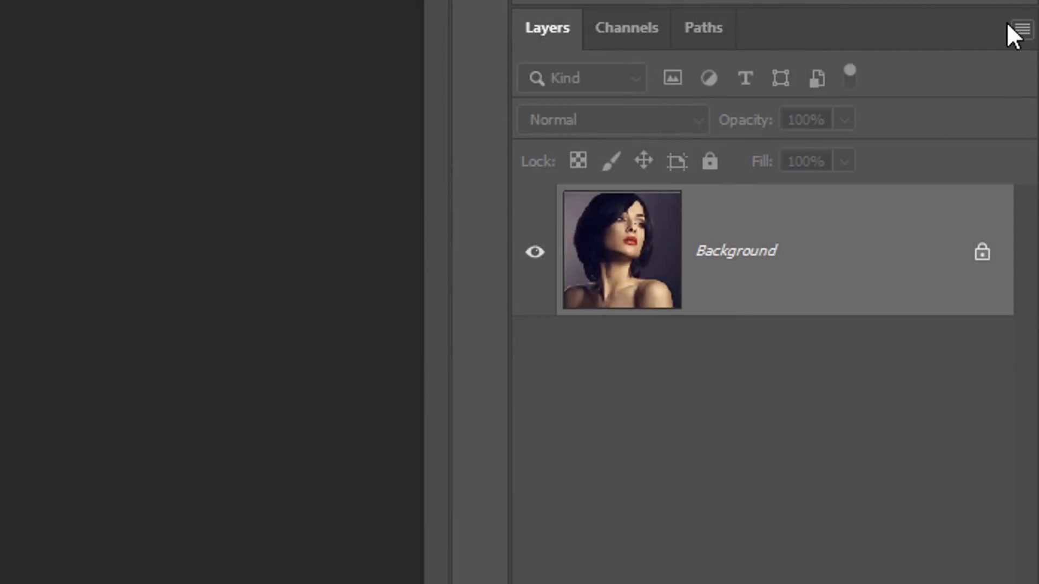
{"action": "left_click", "coordinate": [1019, 29]}
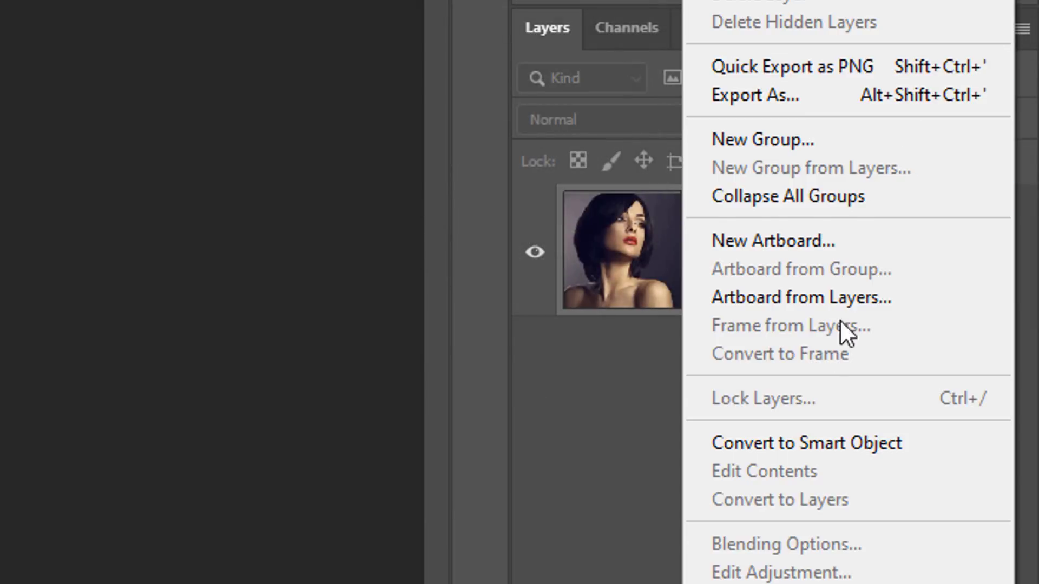
{"action": "left_click", "coordinate": [809, 436]}
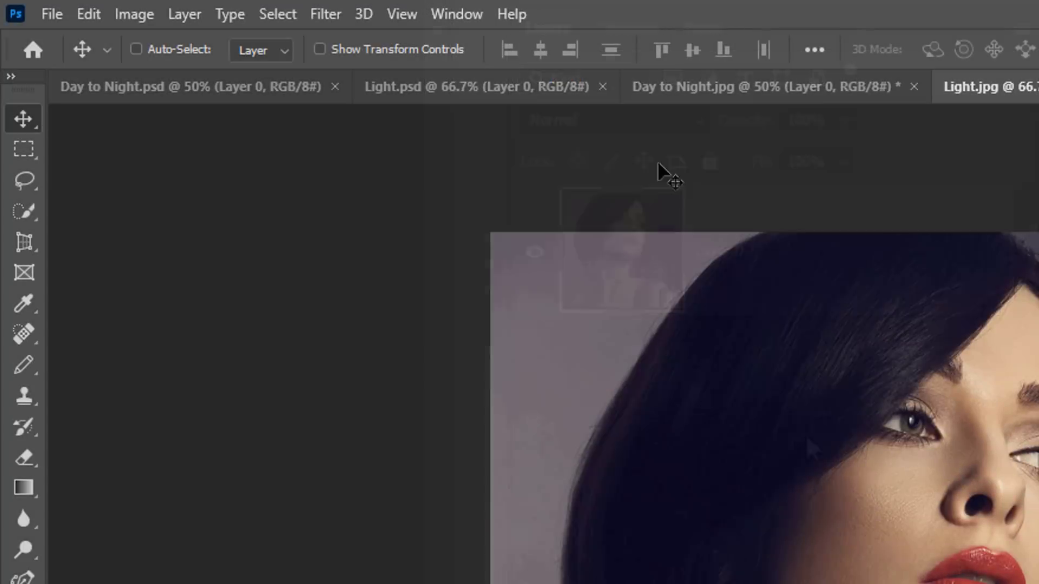
{"action": "left_click", "coordinate": [326, 15]}
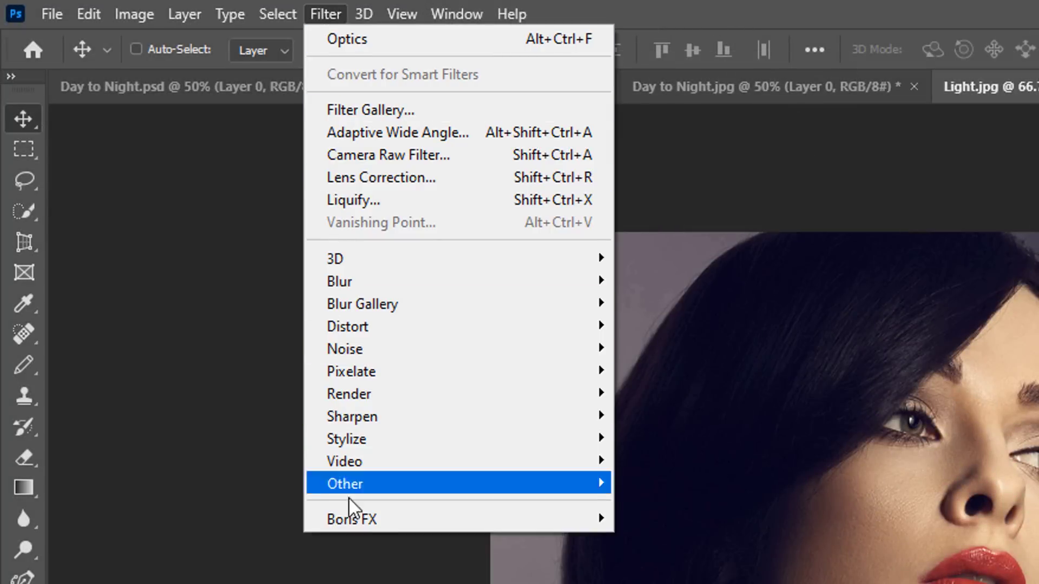
{"action": "mouse_move", "coordinate": [386, 524]}
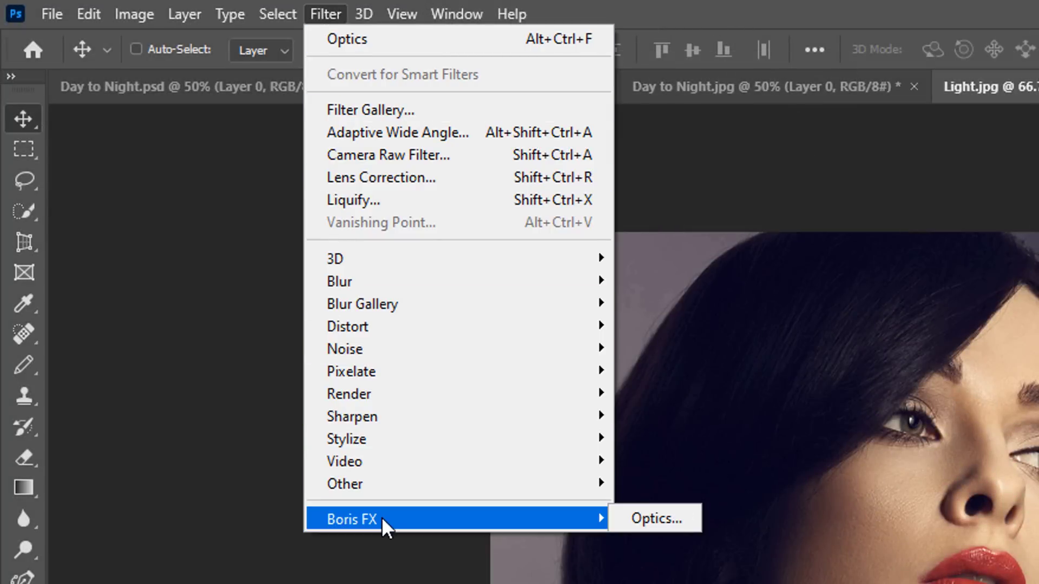
{"action": "left_click", "coordinate": [654, 518]}
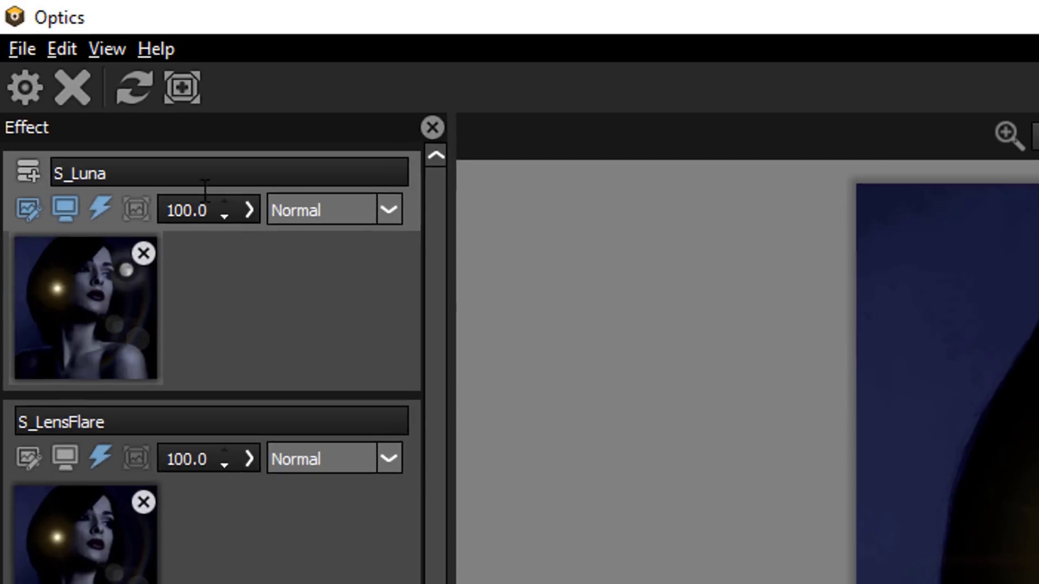
- Reset the Optics effect stack to the plain portrait and show the Light filter category
{"action": "left_click", "coordinate": [135, 92]}
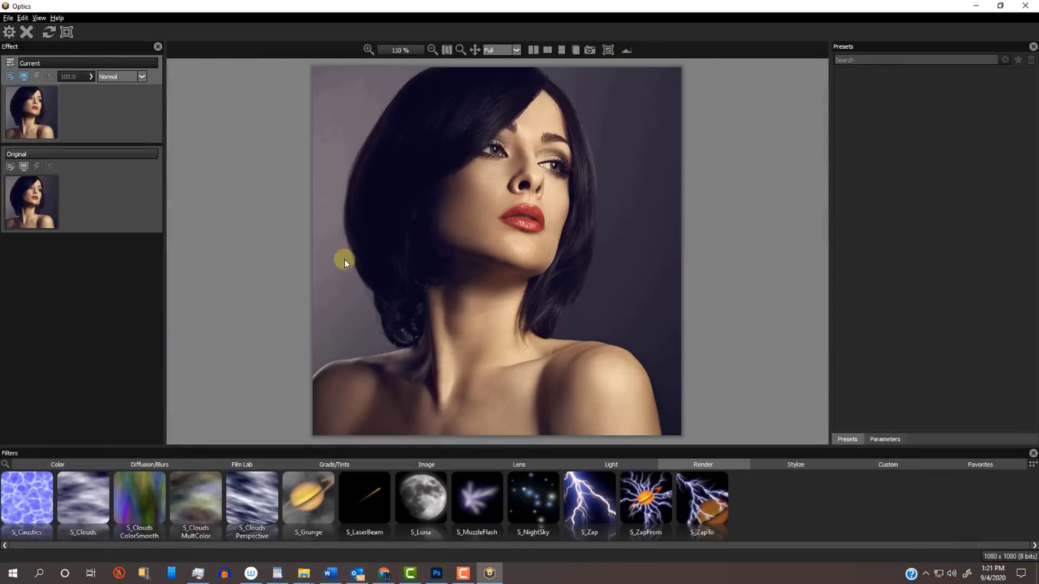
{"action": "left_click", "coordinate": [611, 464]}
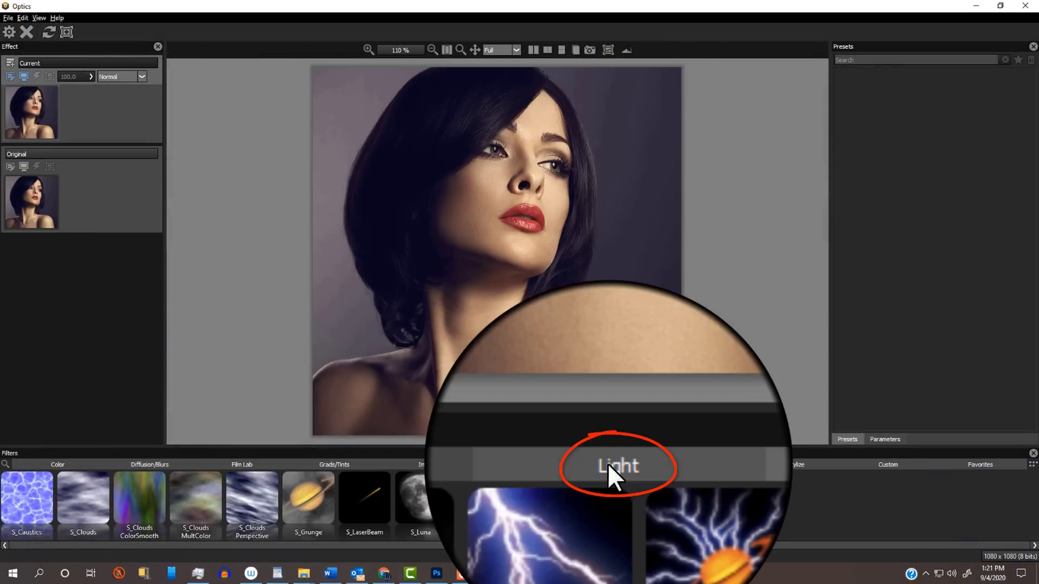
- Apply the Shutters 10 Light filter and set its Displacement to 44.76
{"action": "left_click", "coordinate": [864, 498]}
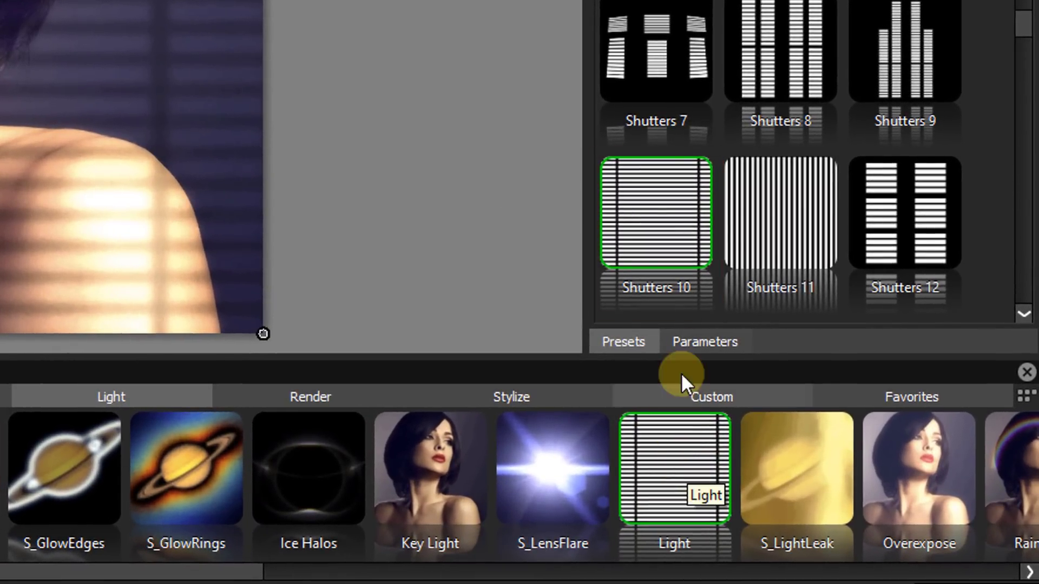
{"action": "left_click", "coordinate": [706, 342]}
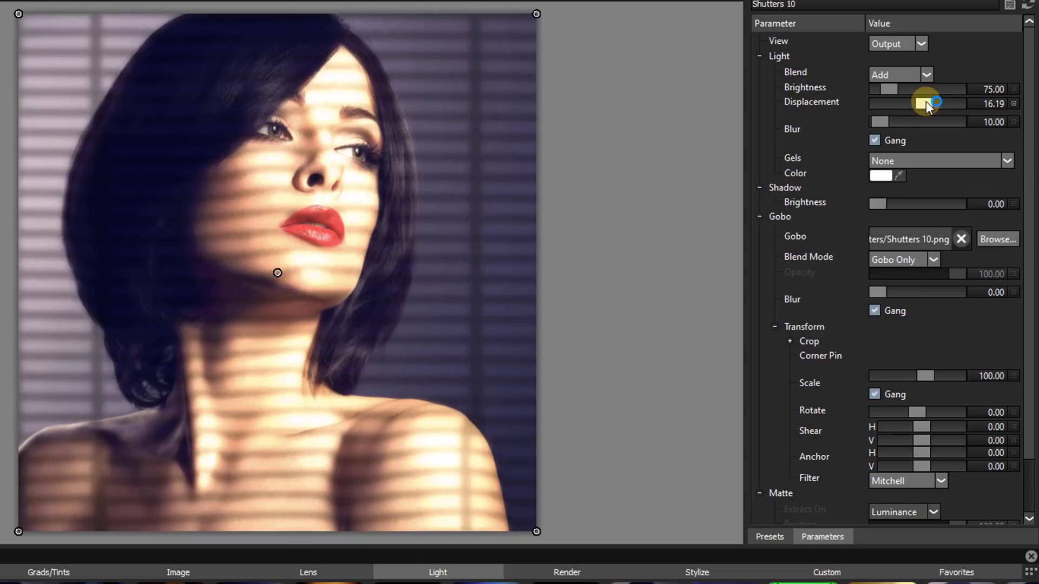
{"action": "left_click_drag", "start_coordinate": [926, 101], "coordinate": [936, 103]}
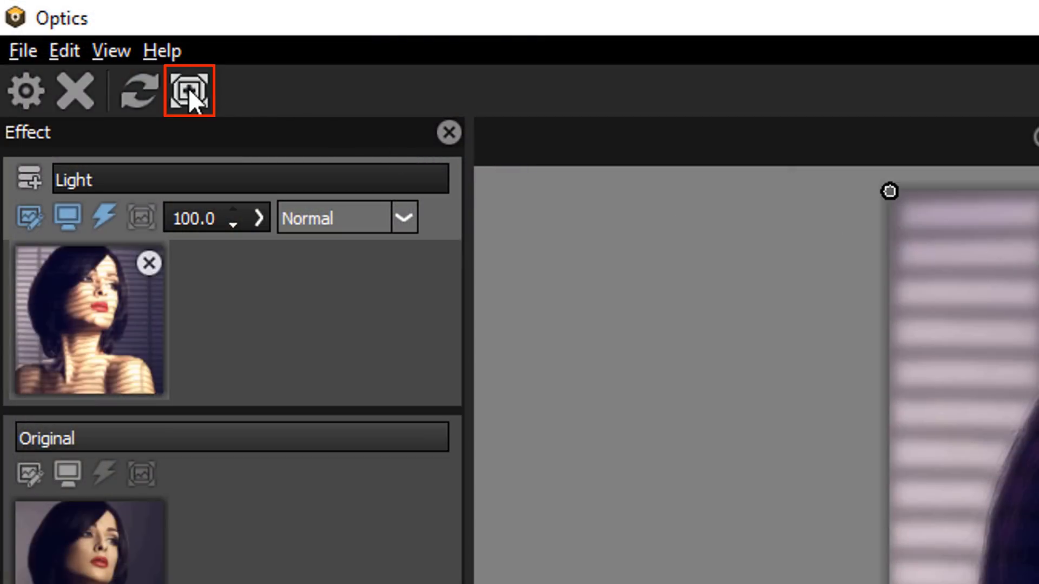
- Add an EZMask to the Light effect, stroking the woman as subject and the surroundings as background
{"action": "left_click", "coordinate": [189, 89]}
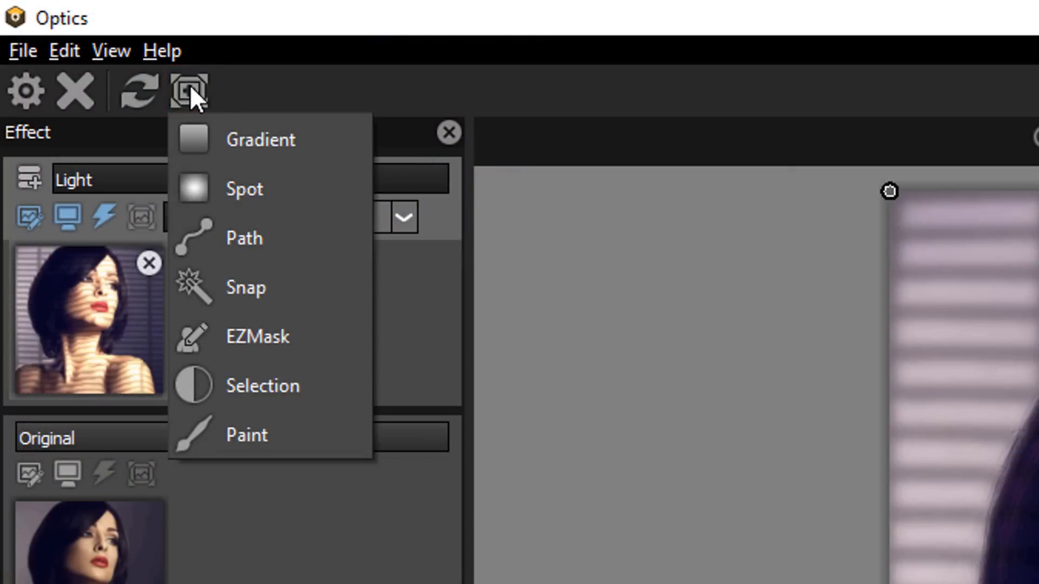
{"action": "left_click", "coordinate": [251, 333]}
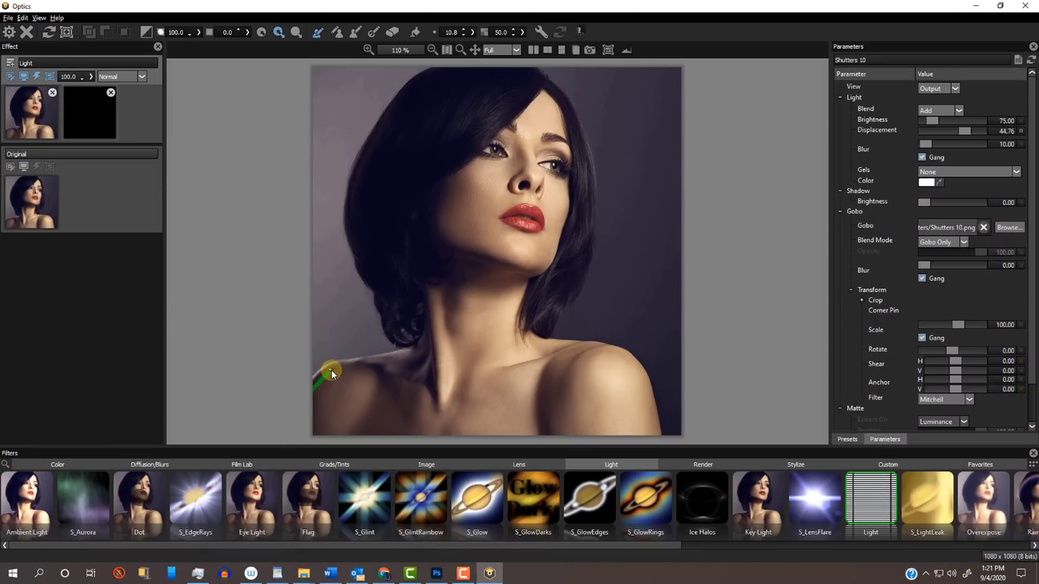
{"action": "mouse_move", "coordinate": [332, 373]}
{"action": "left_mouse_down"}
{"action": "mouse_move", "coordinate": [409, 362]}
{"action": "mouse_move", "coordinate": [365, 214]}
{"action": "mouse_move", "coordinate": [411, 104]}
{"action": "mouse_move", "coordinate": [454, 66]}
{"action": "mouse_move", "coordinate": [540, 79]}
{"action": "mouse_move", "coordinate": [573, 131]}
{"action": "mouse_move", "coordinate": [582, 224]}
{"action": "mouse_move", "coordinate": [547, 344]}
{"action": "mouse_move", "coordinate": [597, 348]}
{"action": "mouse_move", "coordinate": [640, 406]}
{"action": "mouse_move", "coordinate": [650, 440]}
{"action": "left_mouse_up"}
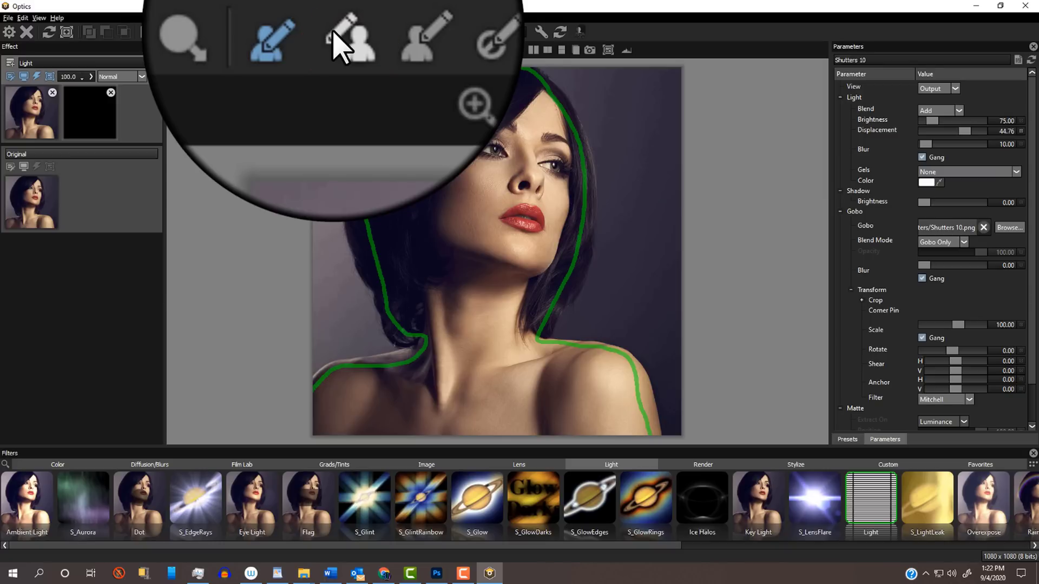
{"action": "left_click", "coordinate": [337, 32]}
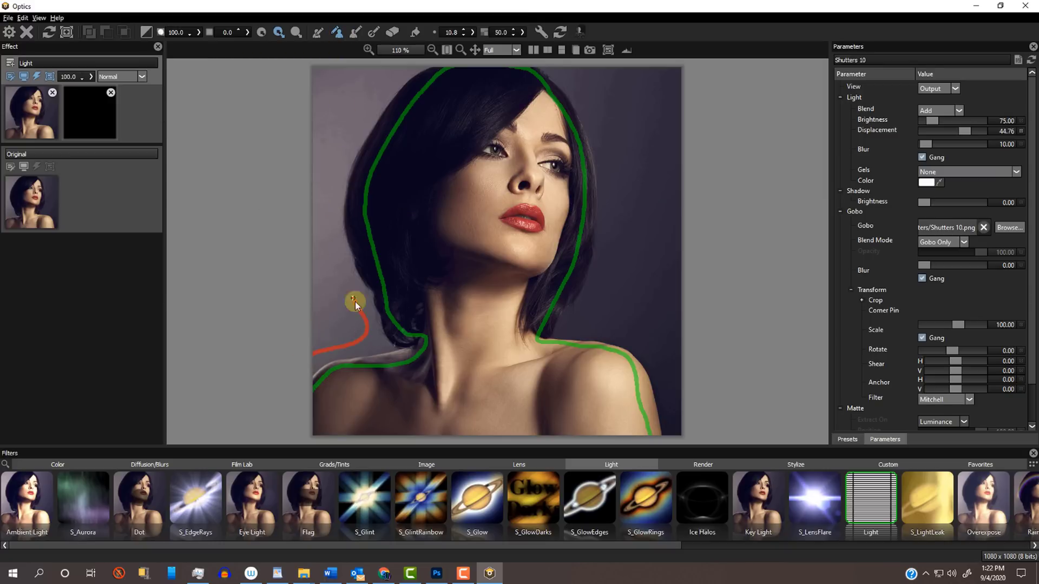
{"action": "mouse_move", "coordinate": [374, 85]}
{"action": "left_mouse_down"}
{"action": "mouse_move", "coordinate": [407, 57]}
{"action": "mouse_move", "coordinate": [526, 65]}
{"action": "mouse_move", "coordinate": [569, 82]}
{"action": "mouse_move", "coordinate": [606, 200]}
{"action": "mouse_move", "coordinate": [589, 295]}
{"action": "mouse_move", "coordinate": [610, 335]}
{"action": "left_mouse_up"}
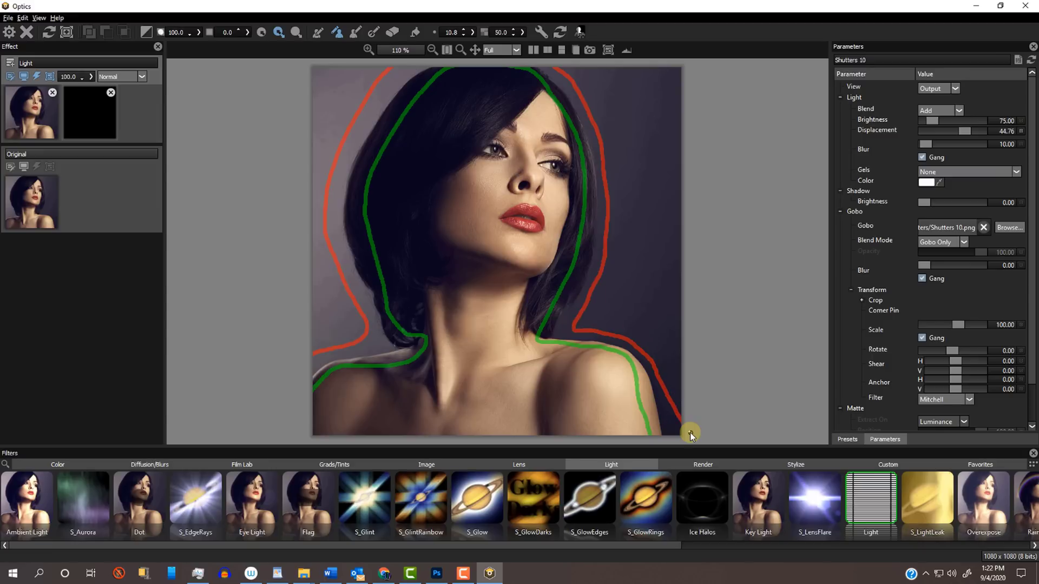
- Fill the background areas and the woman's hair, face and shoulders, then compute the mask
{"action": "left_click", "coordinate": [415, 32]}
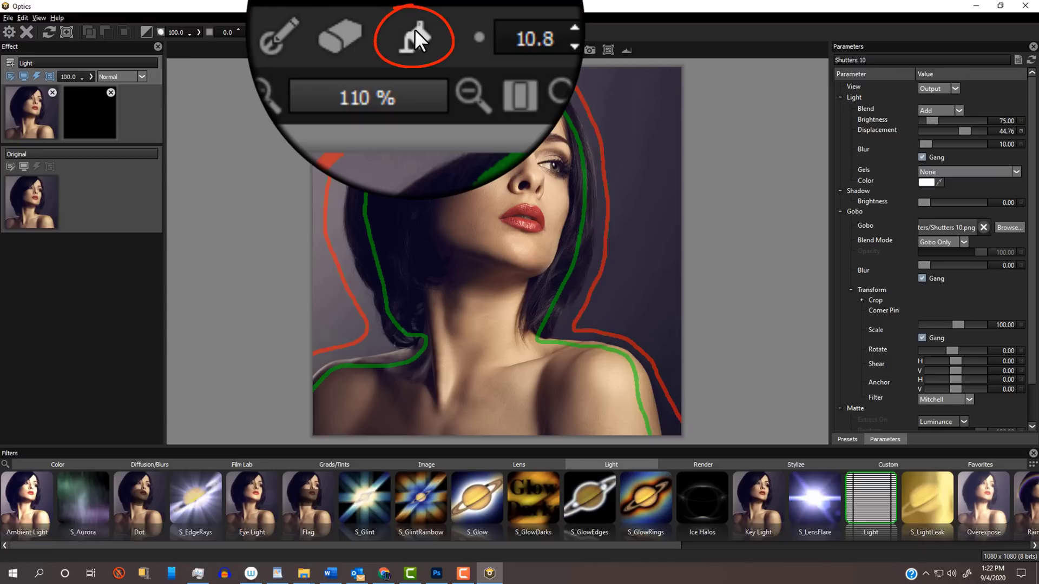
{"action": "left_click", "coordinate": [342, 90]}
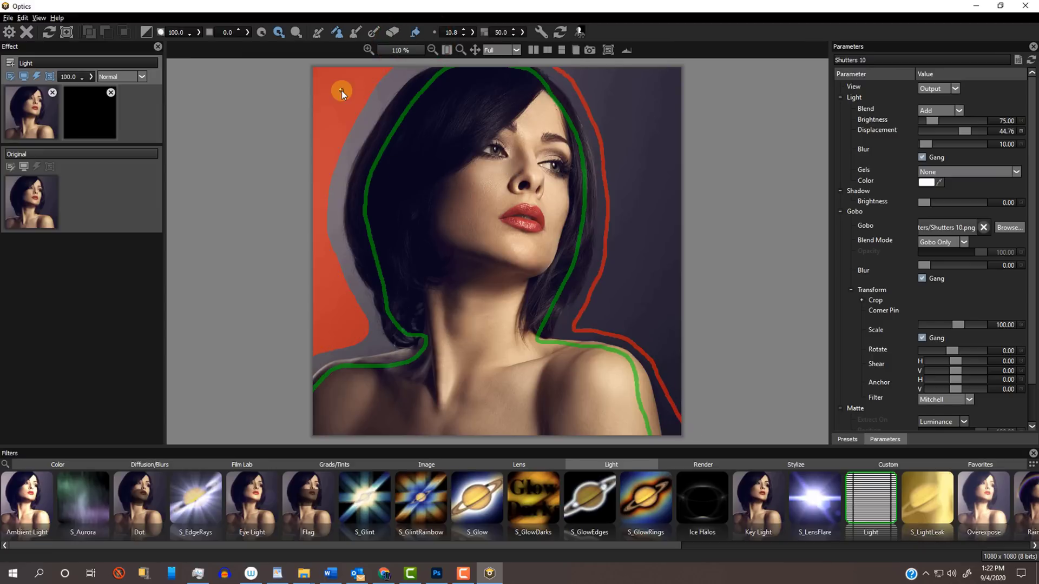
{"action": "left_click", "coordinate": [635, 113]}
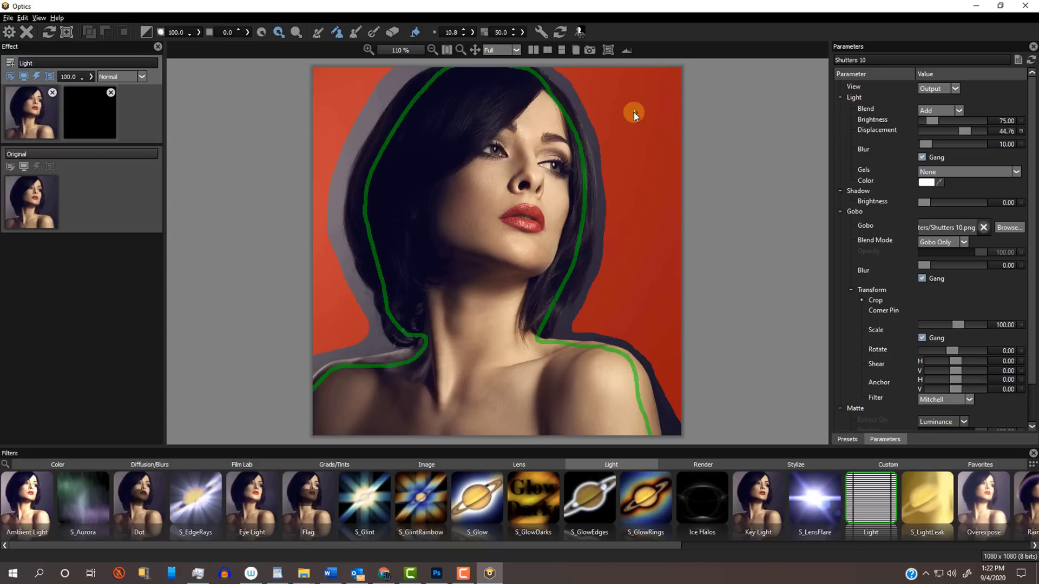
{"action": "left_click", "coordinate": [317, 31]}
{"action": "left_click", "coordinate": [414, 31]}
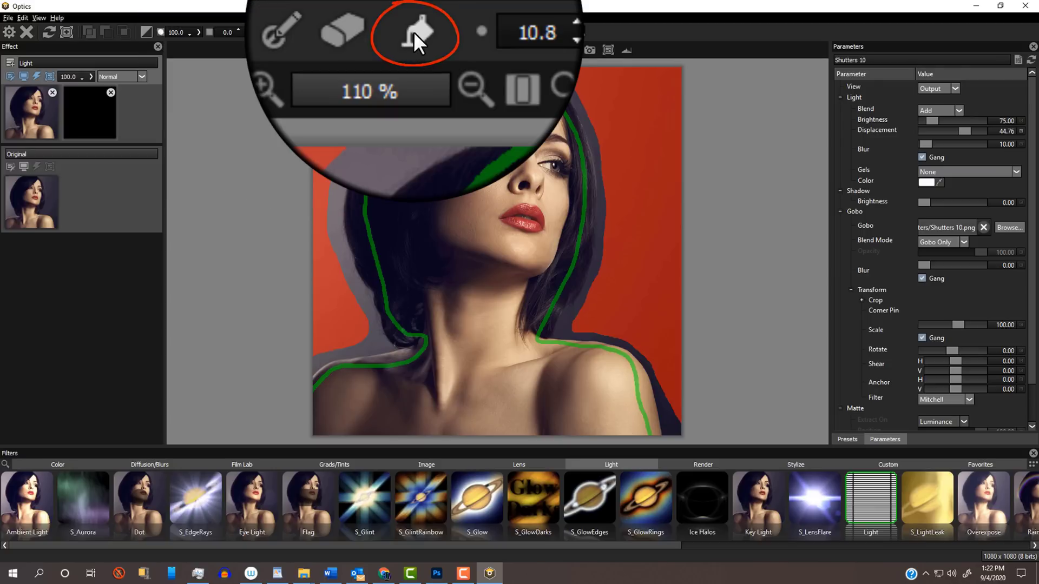
{"action": "left_click", "coordinate": [452, 110]}
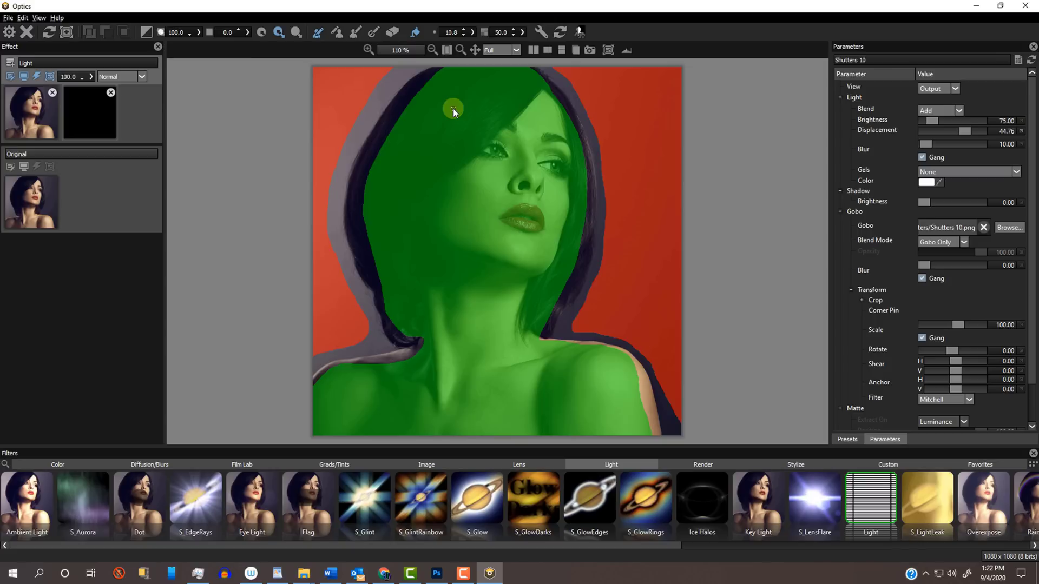
{"action": "left_click", "coordinate": [578, 31]}
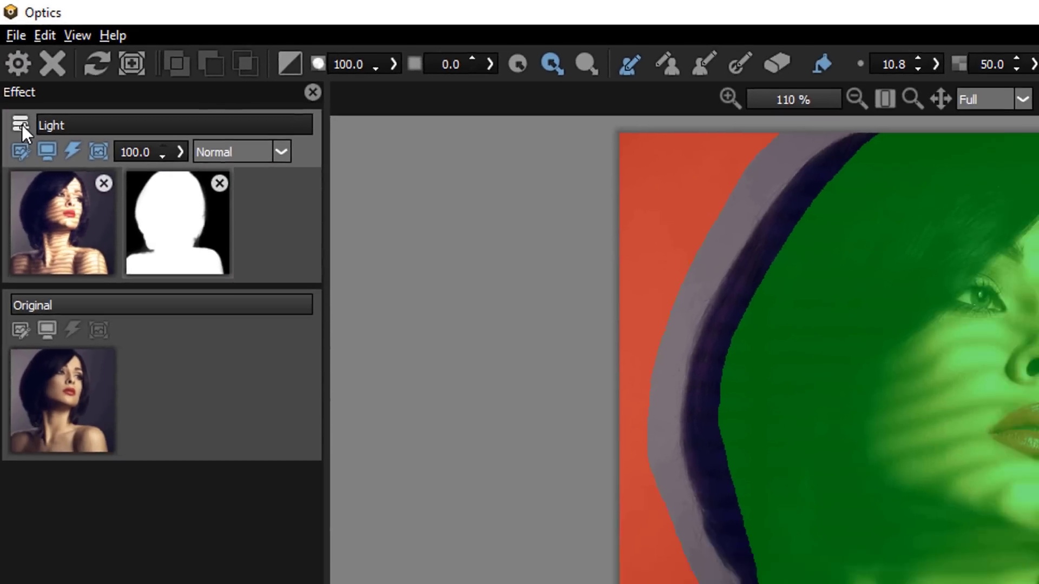
- Add a Current layer holding a copy of the Light mask, then invert the Light layer's mask
{"action": "left_click", "coordinate": [28, 174]}
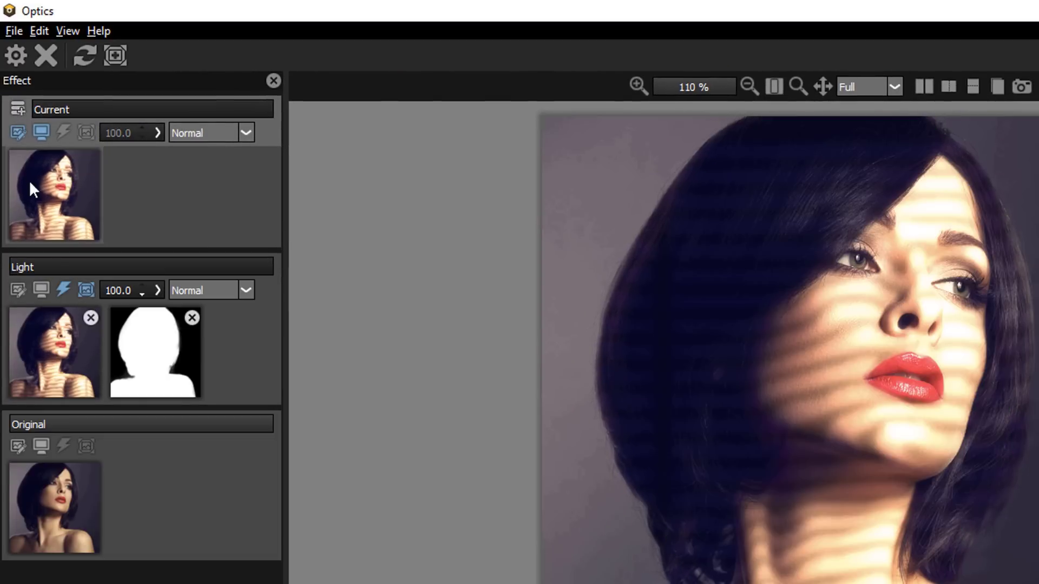
{"action": "left_click_drag", "start_coordinate": [151, 348], "coordinate": [154, 297]}
{"action": "left_click_drag", "start_coordinate": [153, 198], "coordinate": [155, 202]}
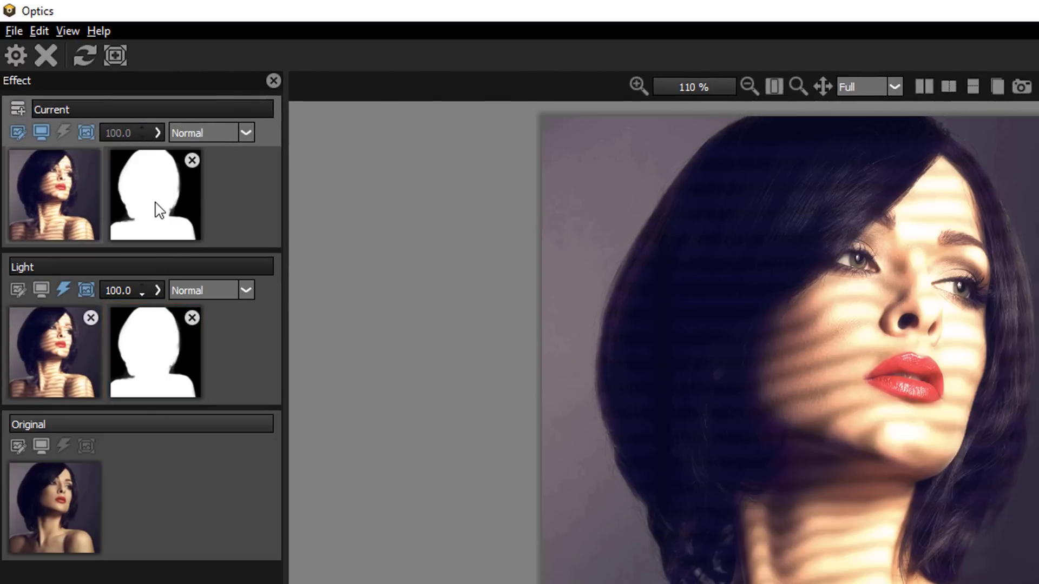
{"action": "left_click", "coordinate": [157, 342]}
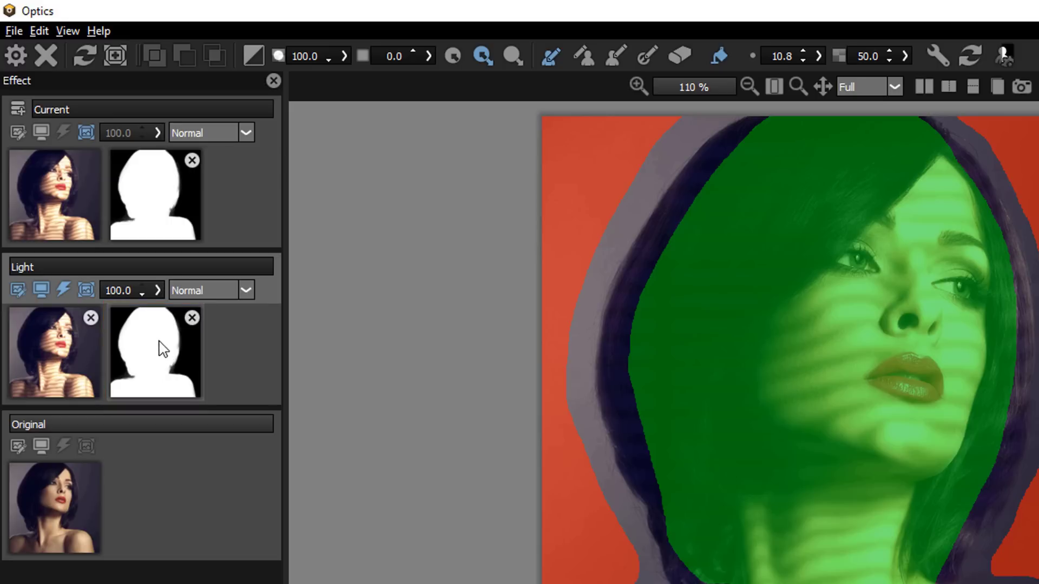
{"action": "left_click", "coordinate": [250, 52]}
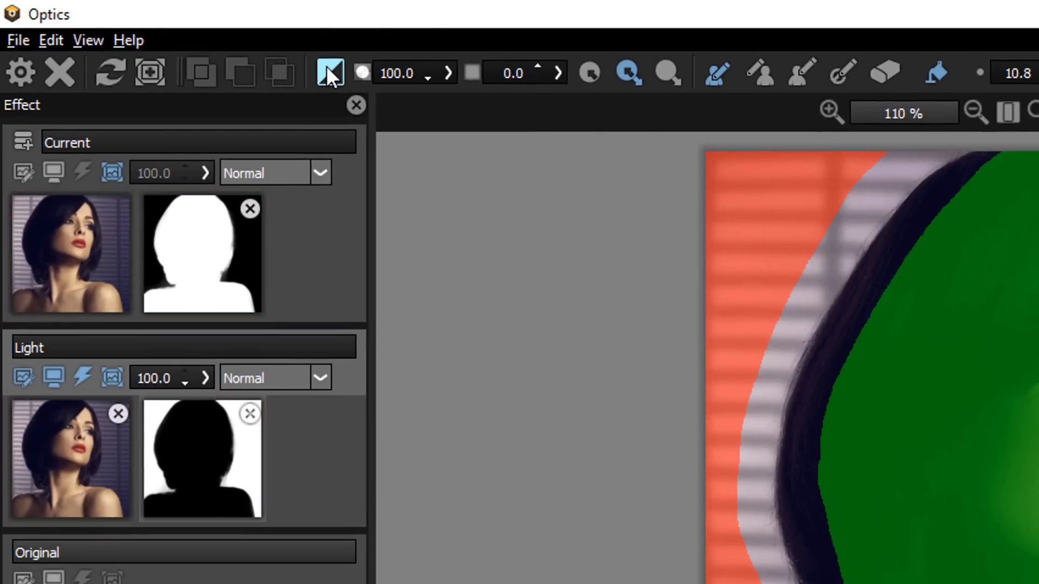
- Copy the stripe light onto the top layer with Gobo Scale 223.81 and Brightness 47.62
{"action": "left_click", "coordinate": [73, 251]}
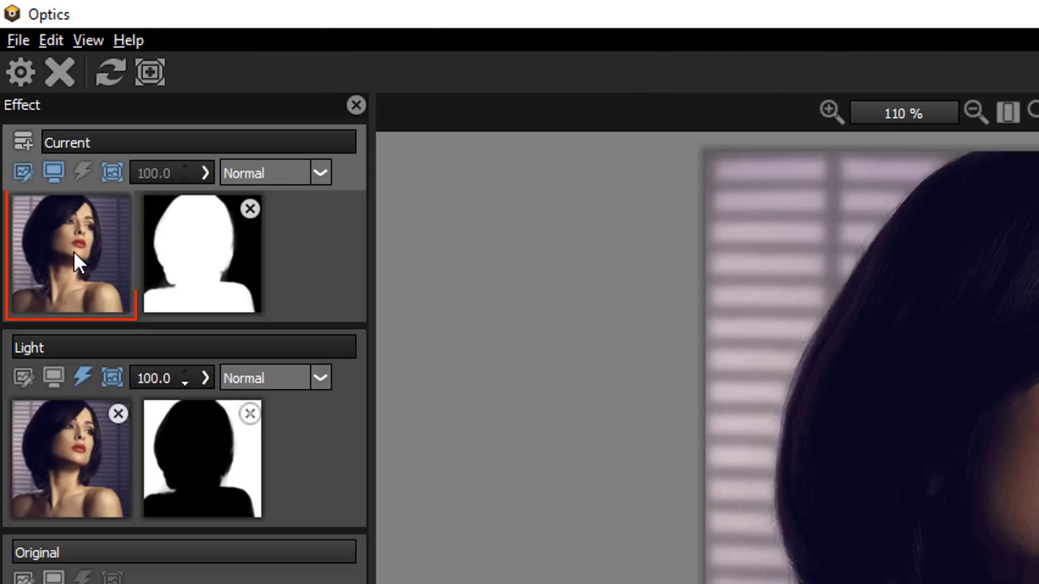
{"action": "left_click", "coordinate": [55, 427]}
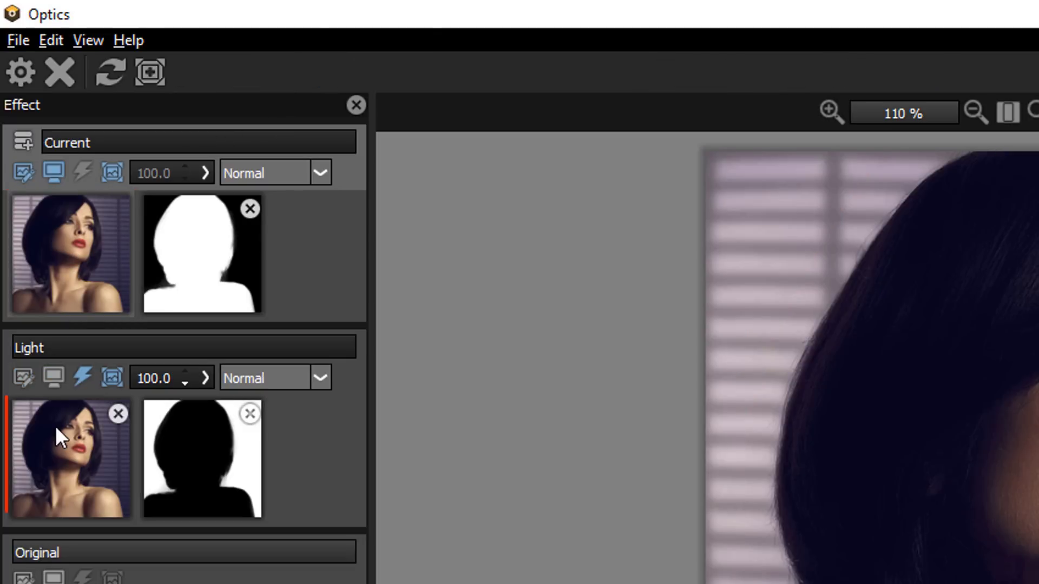
{"action": "left_click_drag", "start_coordinate": [55, 426], "coordinate": [58, 249]}
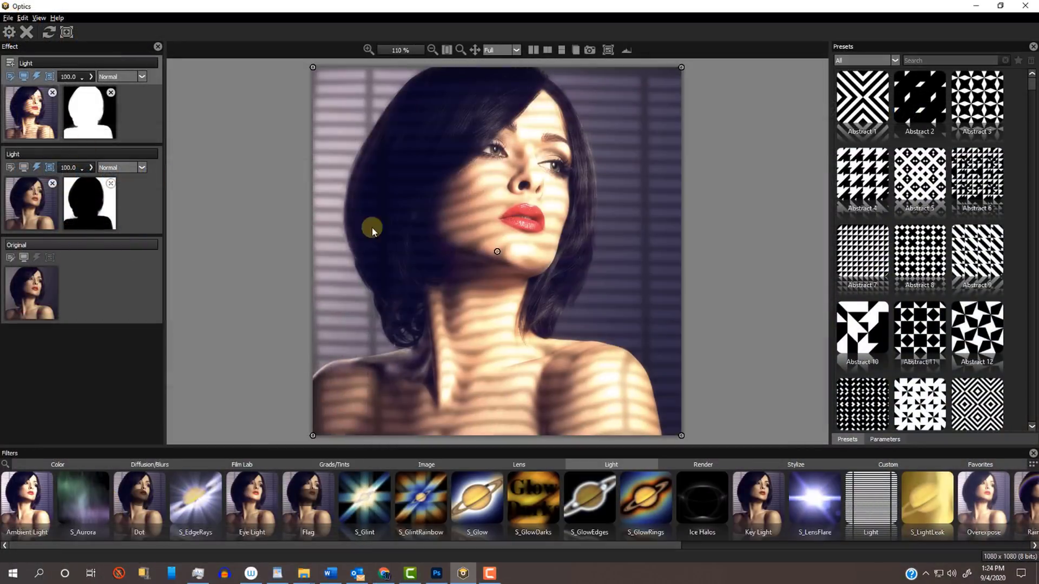
{"action": "left_click", "coordinate": [880, 439]}
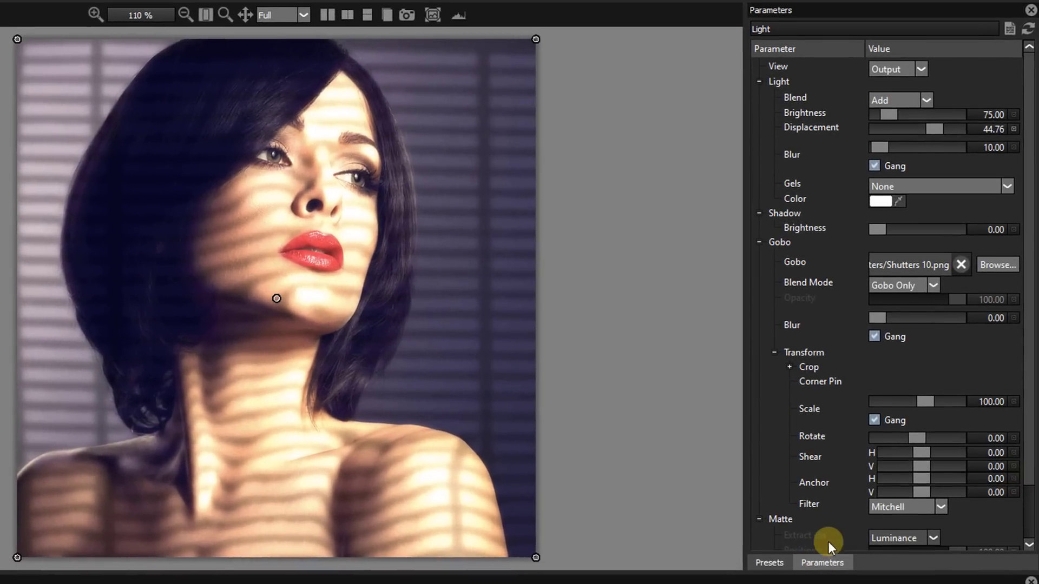
{"action": "left_click_drag", "start_coordinate": [924, 401], "coordinate": [935, 401]}
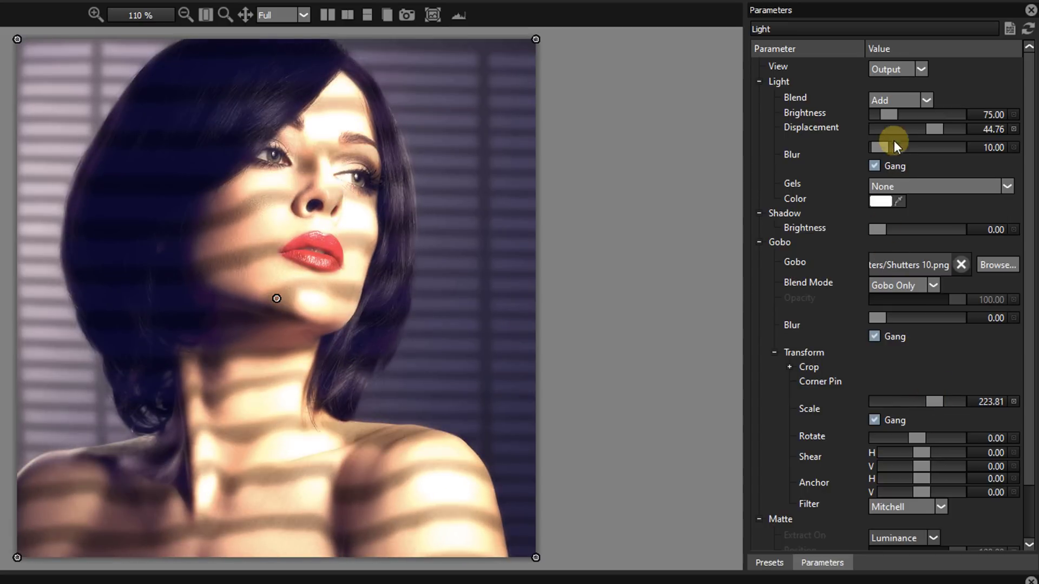
{"action": "left_click_drag", "start_coordinate": [884, 114], "coordinate": [885, 114]}
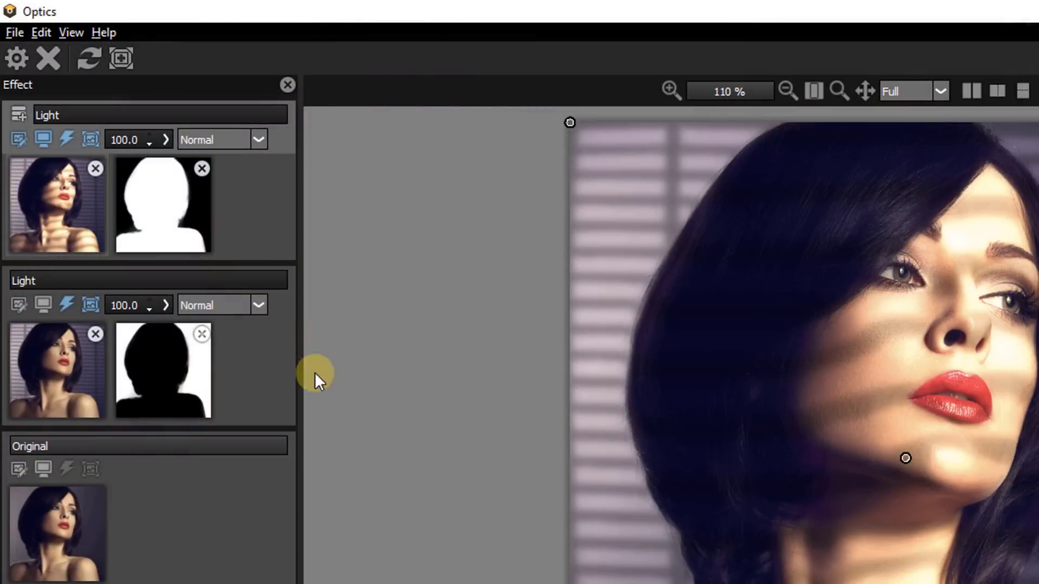
- Set the second Light layer to Blur 8.57, Brightness 47.62 and Gobo Scale 109.52
{"action": "left_click", "coordinate": [58, 373]}
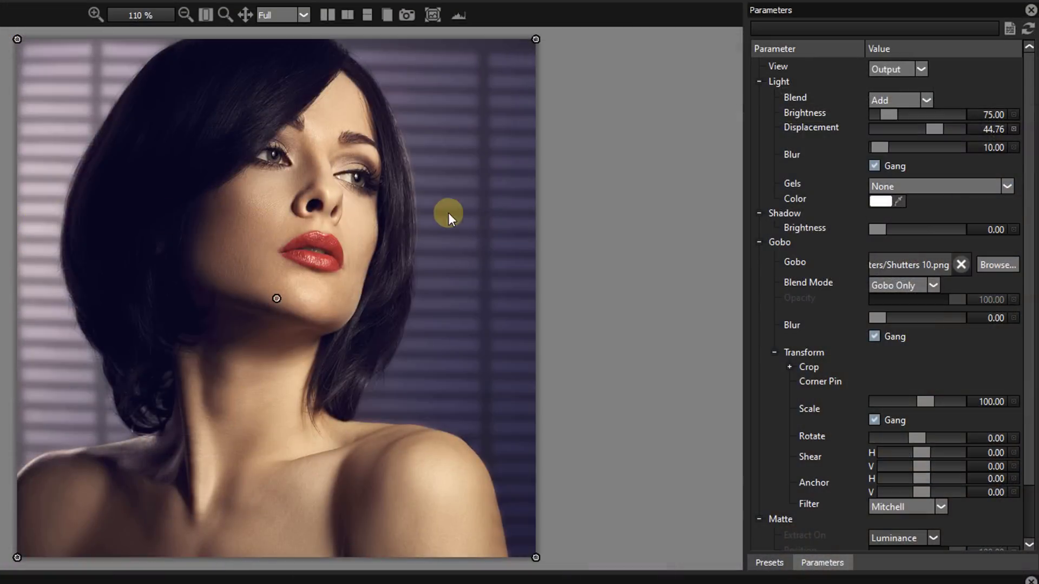
{"action": "left_click_drag", "start_coordinate": [880, 147], "coordinate": [880, 148]}
{"action": "left_click", "coordinate": [887, 114]}
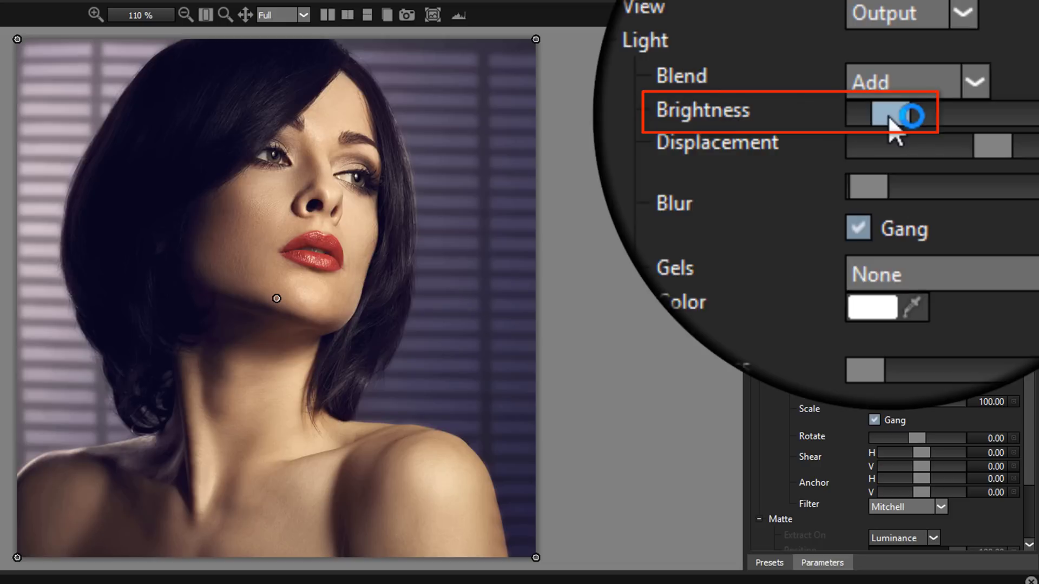
{"action": "left_click_drag", "start_coordinate": [885, 116], "coordinate": [884, 118]}
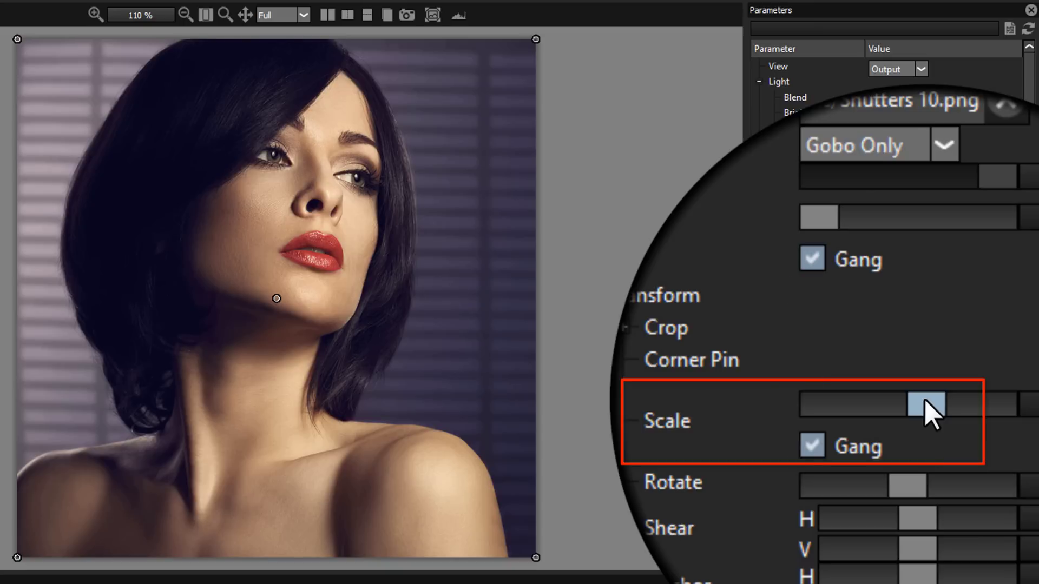
{"action": "left_click_drag", "start_coordinate": [924, 399], "coordinate": [924, 398]}
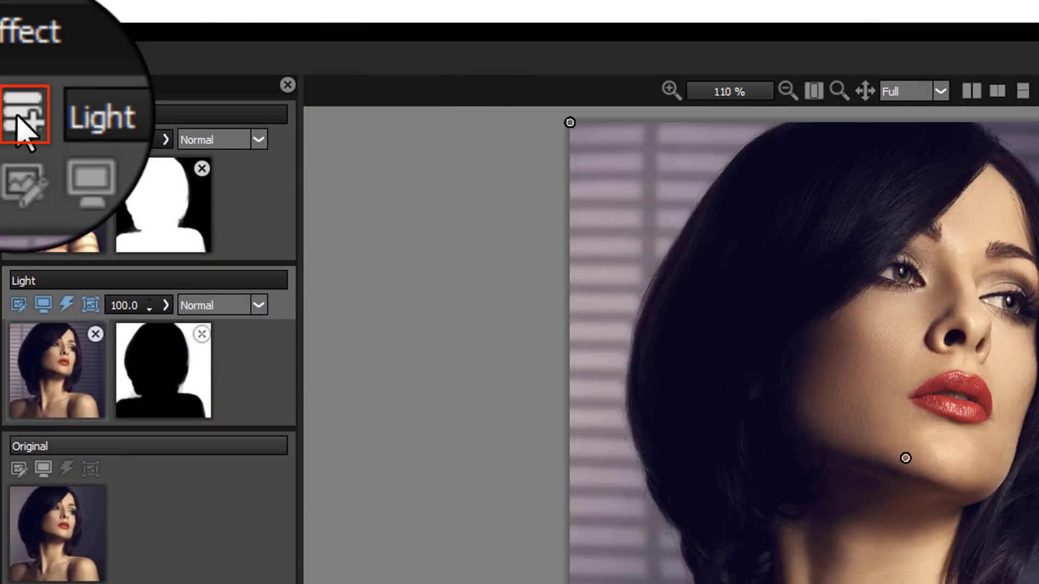
- Add a Black and White layer using the Green preset, darkened to Brightness -19.01
{"action": "left_click", "coordinate": [18, 114]}
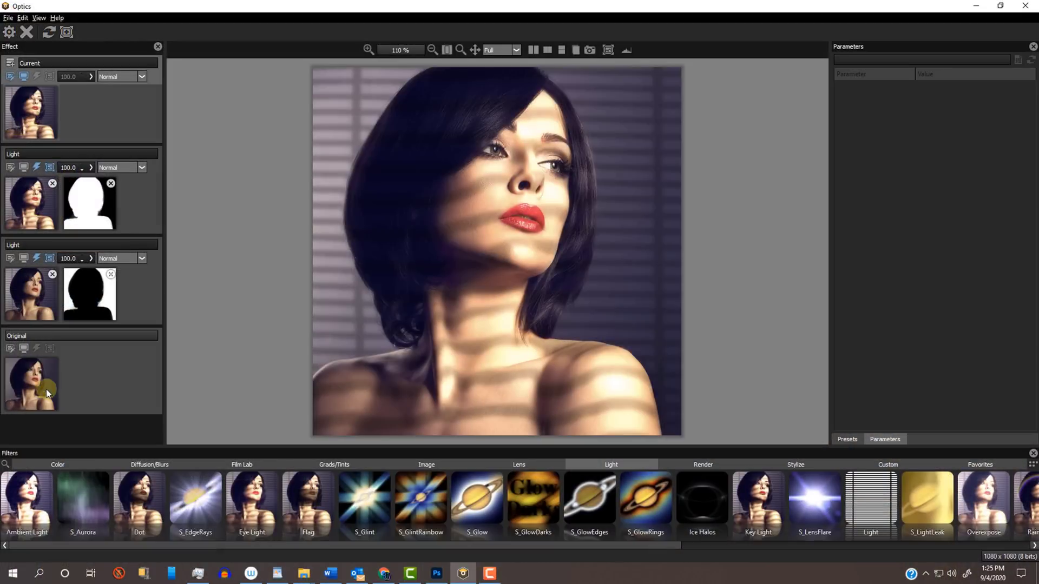
{"action": "left_click", "coordinate": [57, 464]}
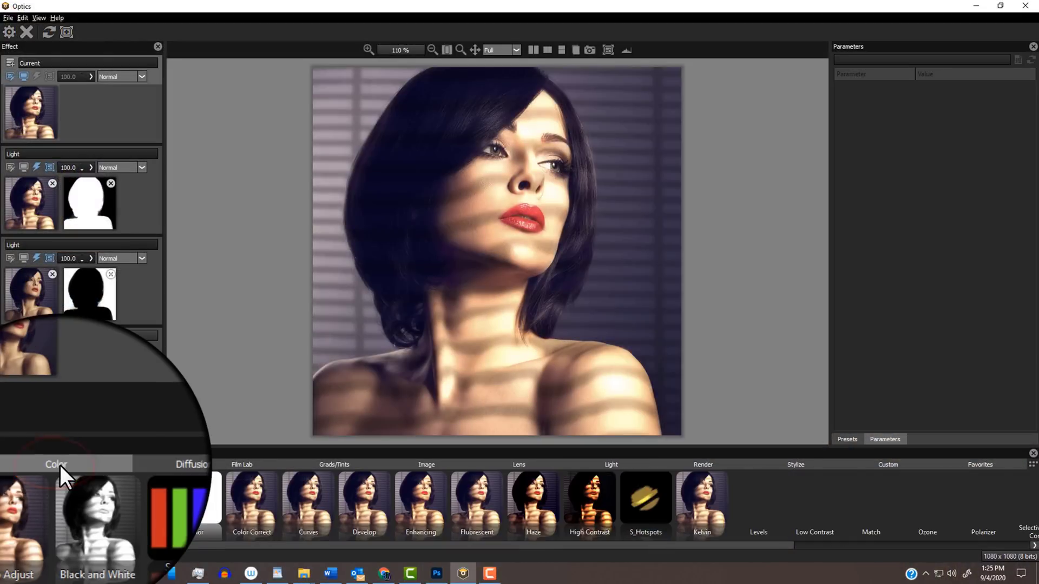
{"action": "left_click", "coordinate": [79, 495]}
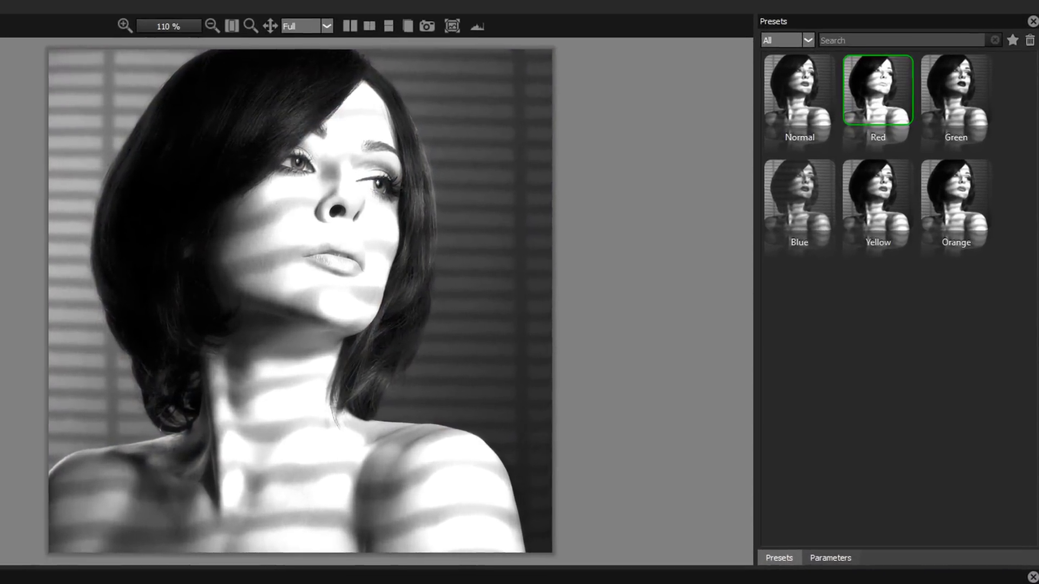
{"action": "left_click", "coordinate": [943, 85]}
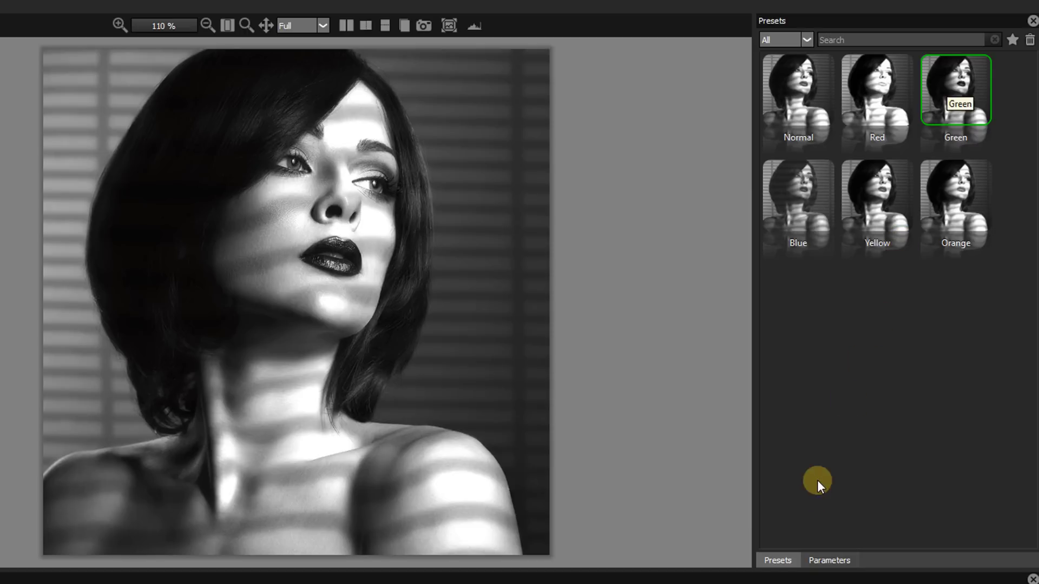
{"action": "left_click", "coordinate": [828, 561]}
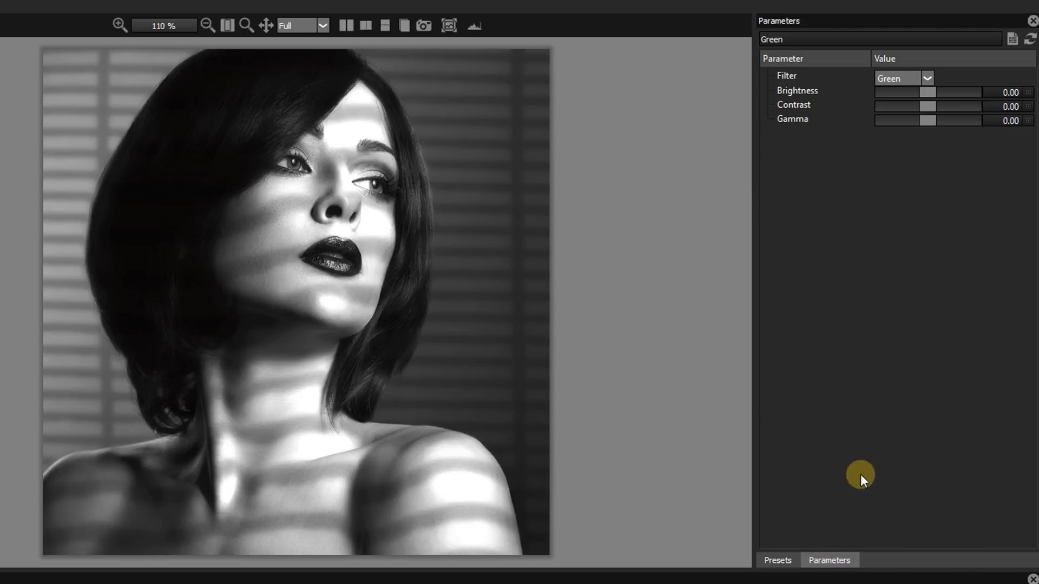
{"action": "left_click_drag", "start_coordinate": [923, 89], "coordinate": [921, 90]}
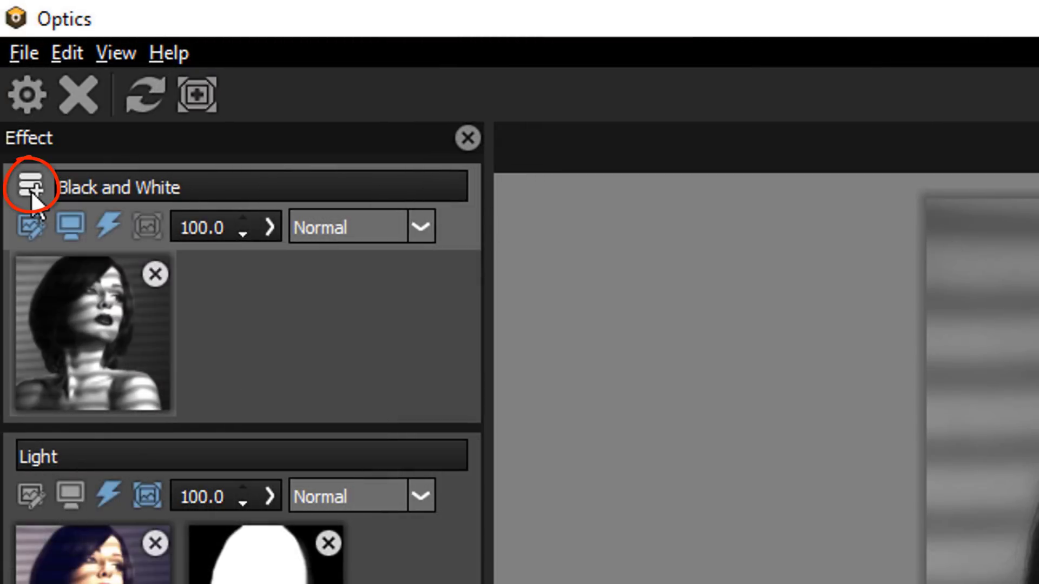
- Add a Film Lab Halo look layer with monochrome film grain enabled
{"action": "left_click", "coordinate": [30, 187]}
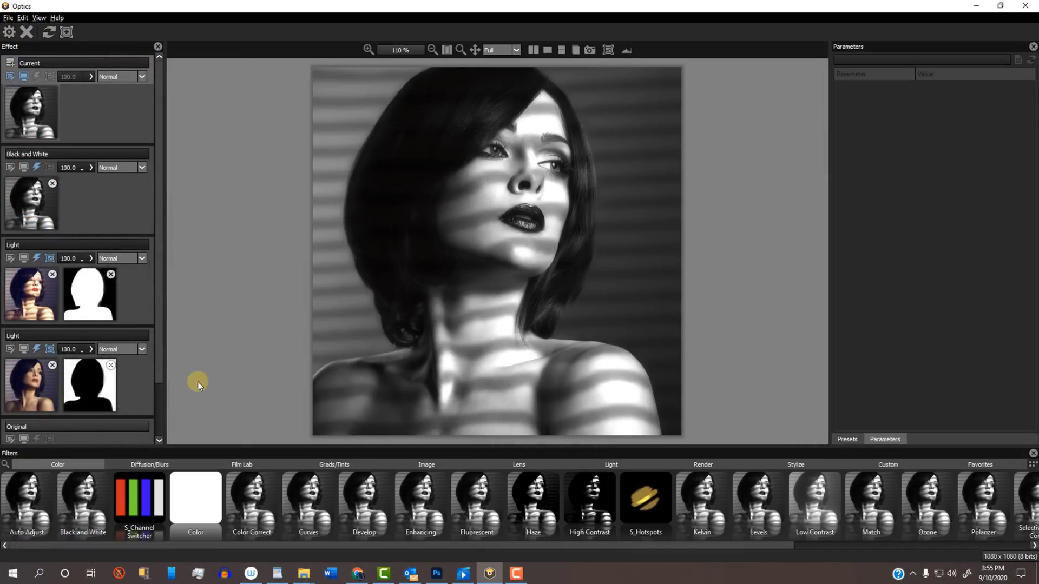
{"action": "left_click", "coordinate": [243, 465]}
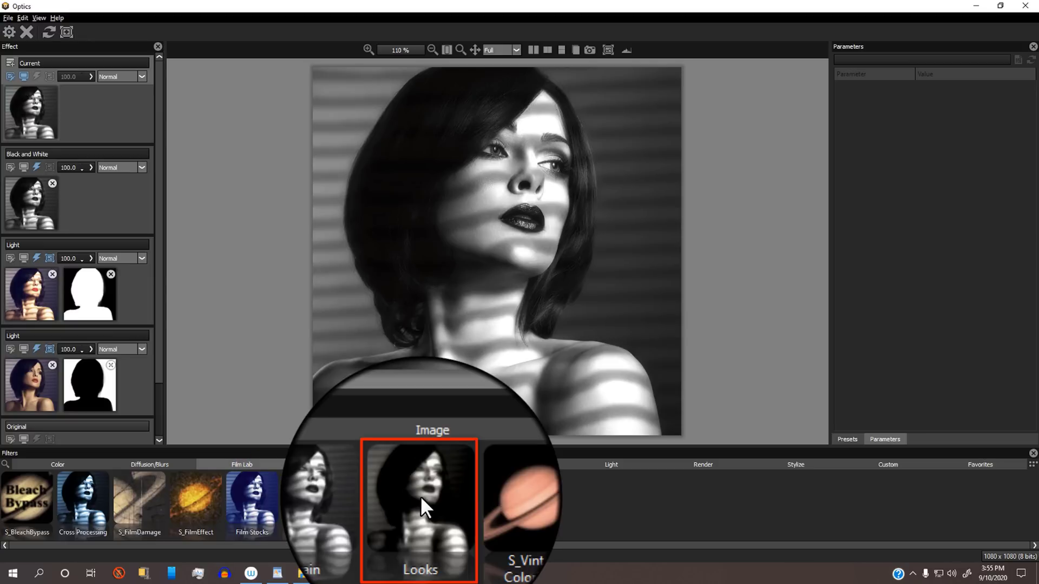
{"action": "left_click", "coordinate": [420, 496]}
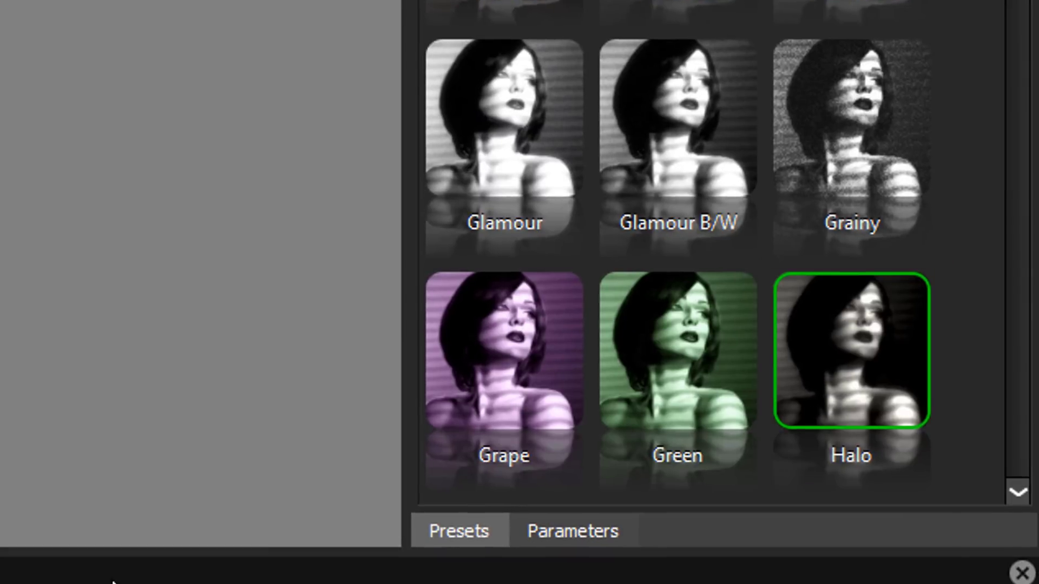
{"action": "left_click", "coordinate": [556, 535]}
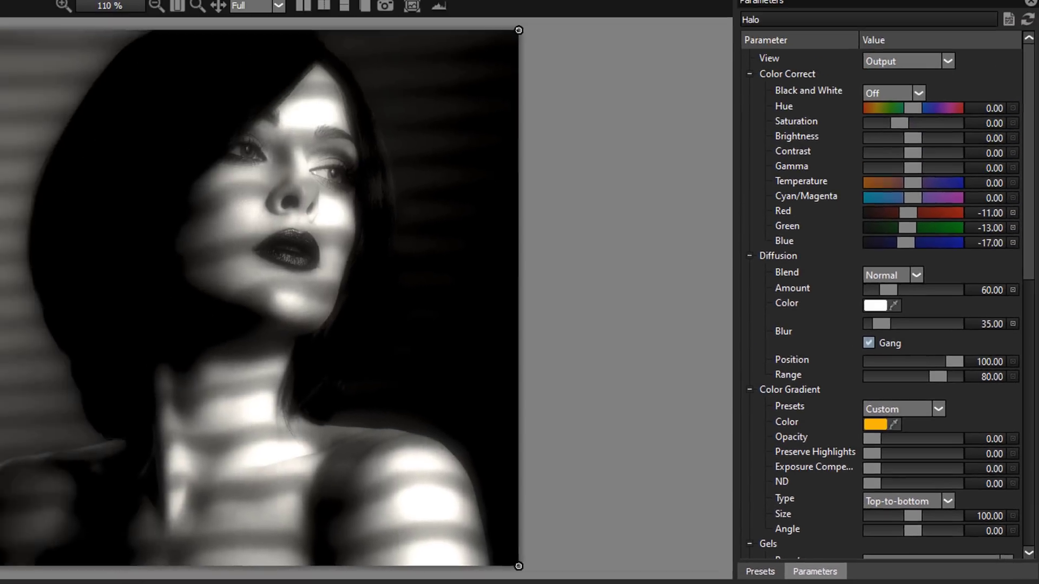
{"action": "scroll", "coordinate": [1007, 335], "scroll_direction": "down", "scroll_amount": 10}
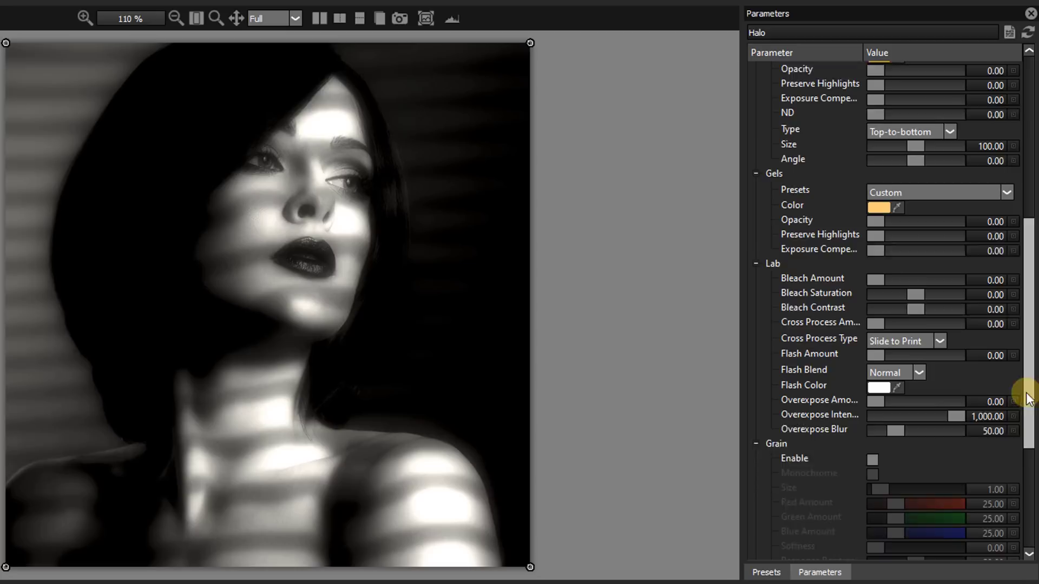
{"action": "left_click", "coordinate": [872, 430]}
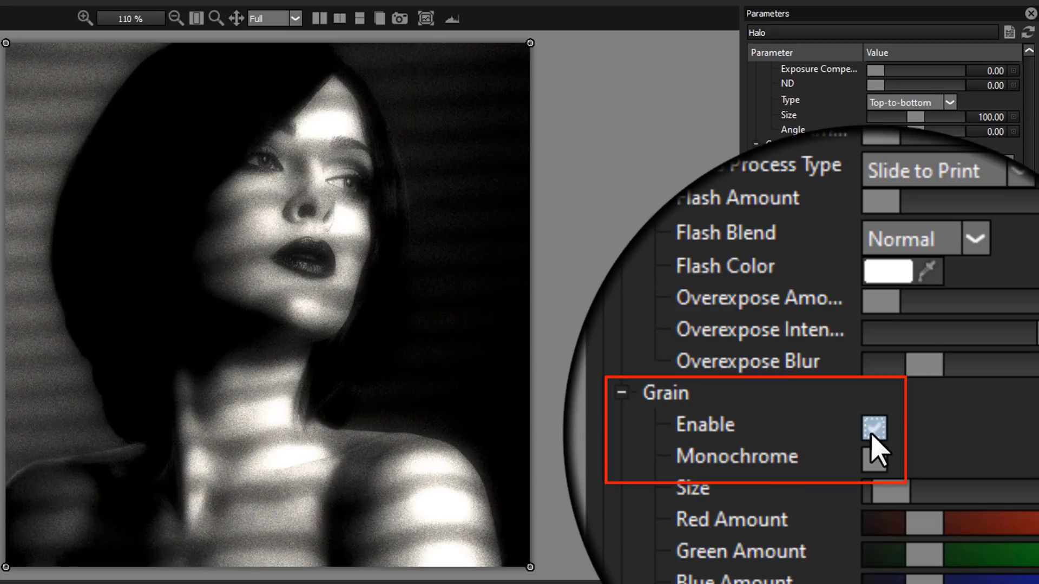
{"action": "left_click", "coordinate": [873, 454]}
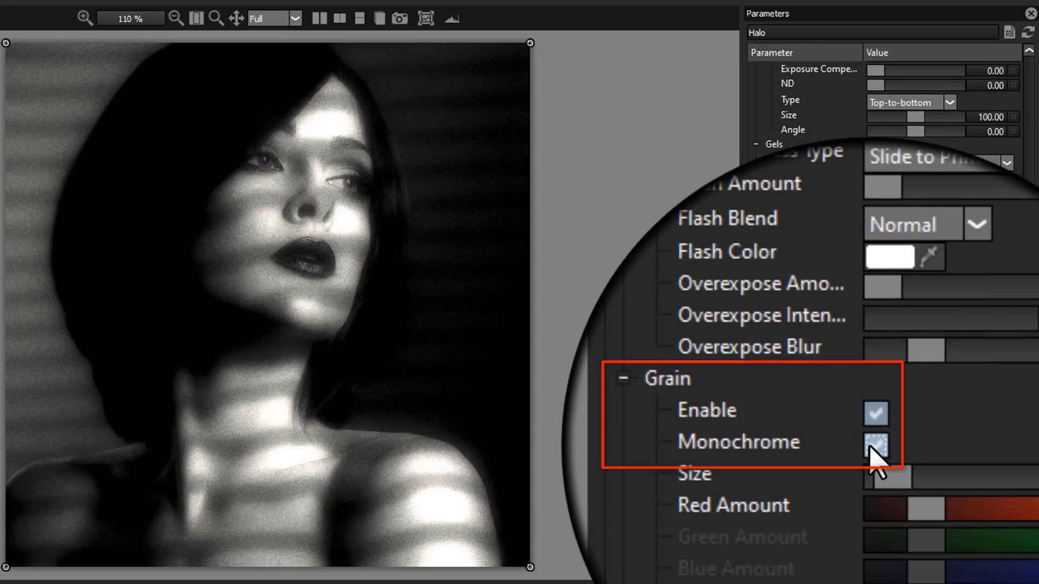
- Raise Gamma to 18.10, adjust Contrast, and apply the effects back to Photoshop
{"action": "scroll", "coordinate": [1031, 373], "scroll_direction": "up", "scroll_amount": 2}
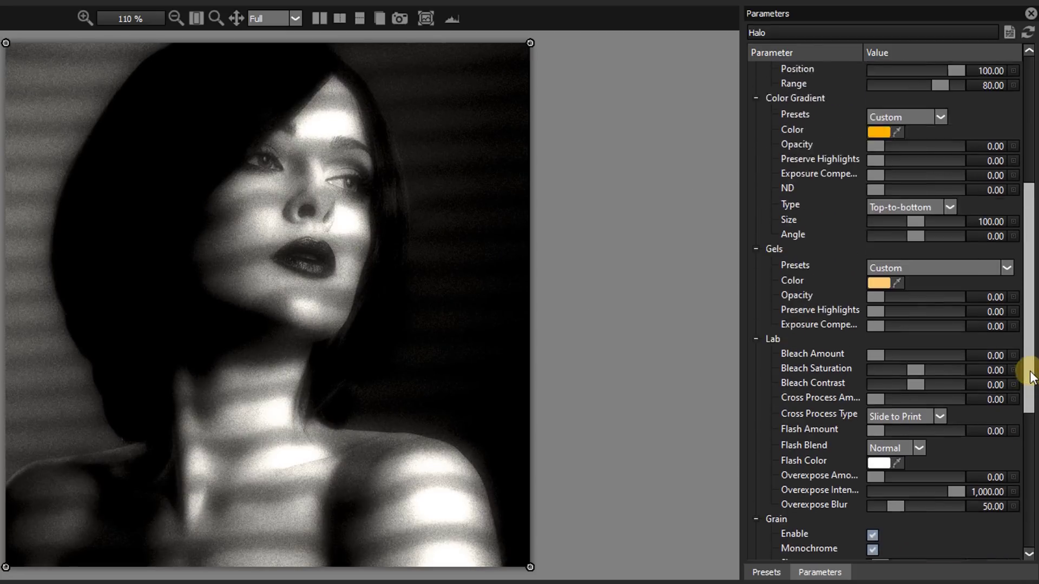
{"action": "left_click_drag", "start_coordinate": [1030, 373], "coordinate": [1016, 221]}
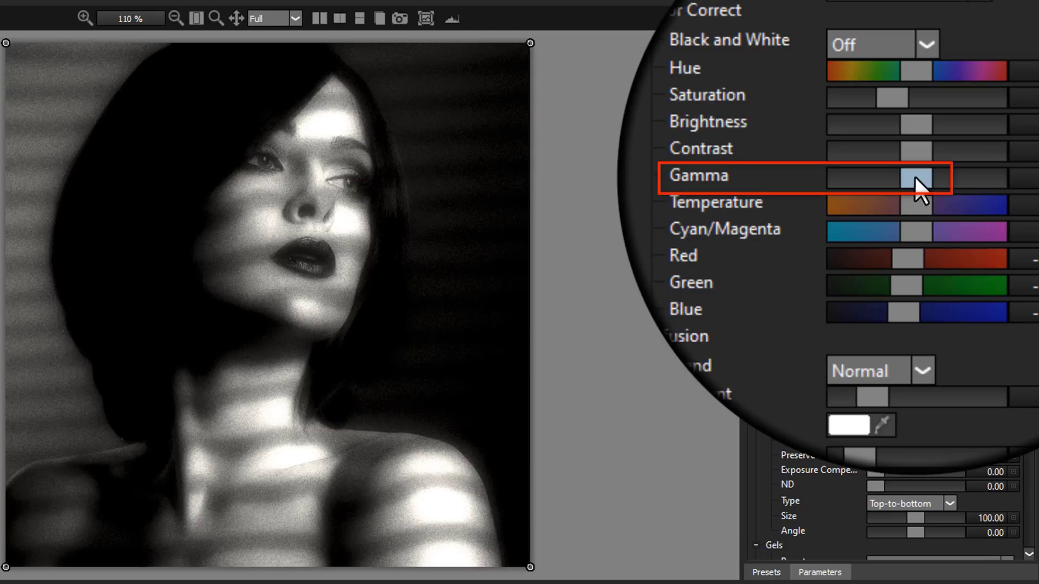
{"action": "mouse_move", "coordinate": [914, 176]}
{"action": "left_mouse_down"}
{"action": "mouse_move", "coordinate": [911, 148]}
{"action": "mouse_move", "coordinate": [925, 174]}
{"action": "left_mouse_up"}
{"action": "left_click", "coordinate": [915, 168]}
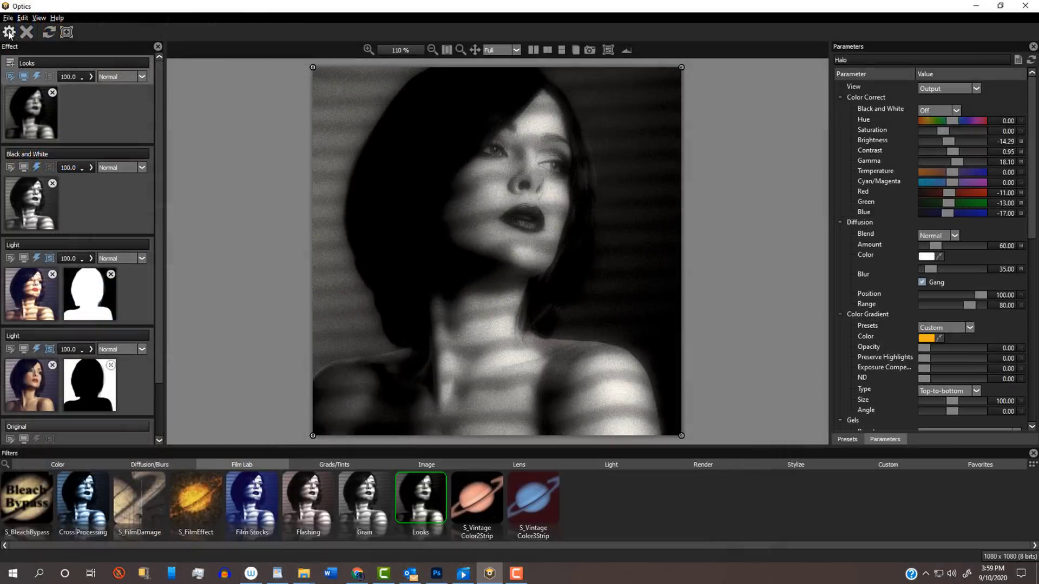
{"action": "left_click", "coordinate": [43, 91]}
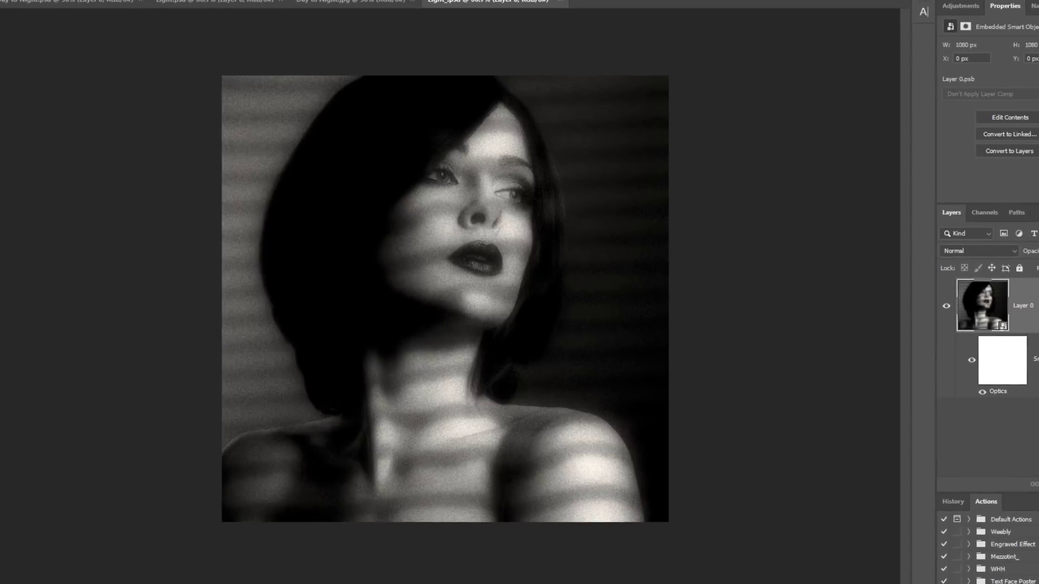